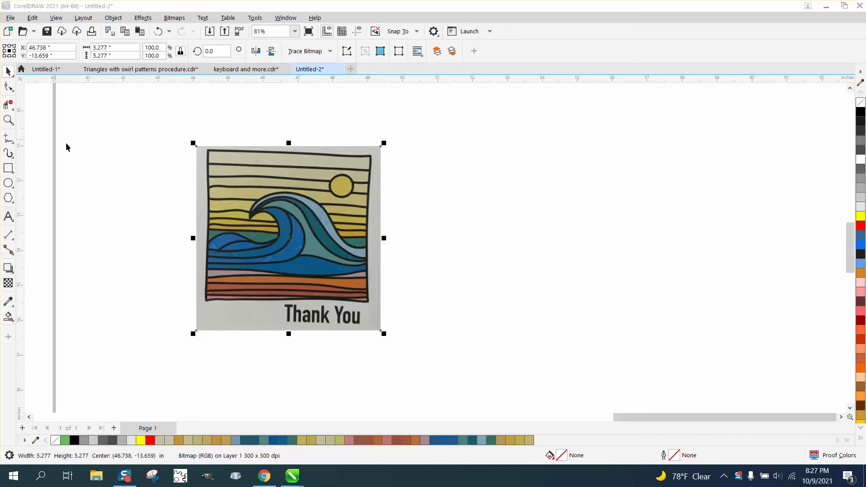
- Zoom in close on the Thank You wave photo and select the bitmap
{"action": "left_click", "coordinate": [164, 218]}
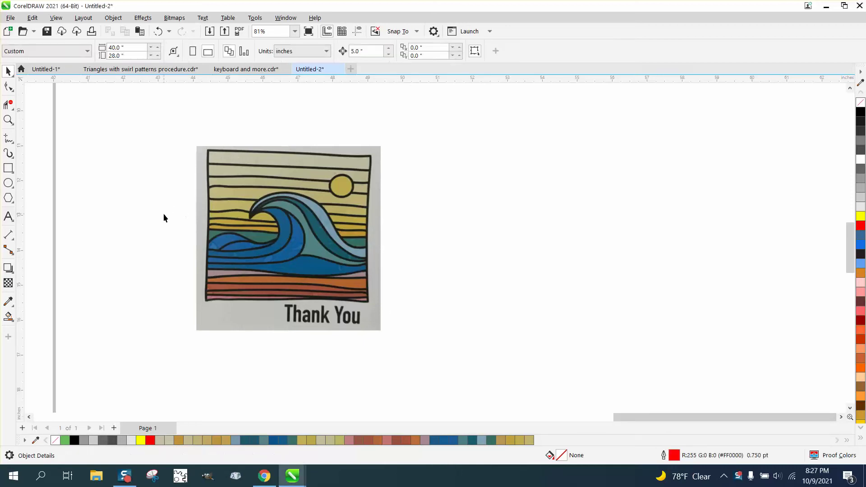
{"action": "key", "text": "F3"}
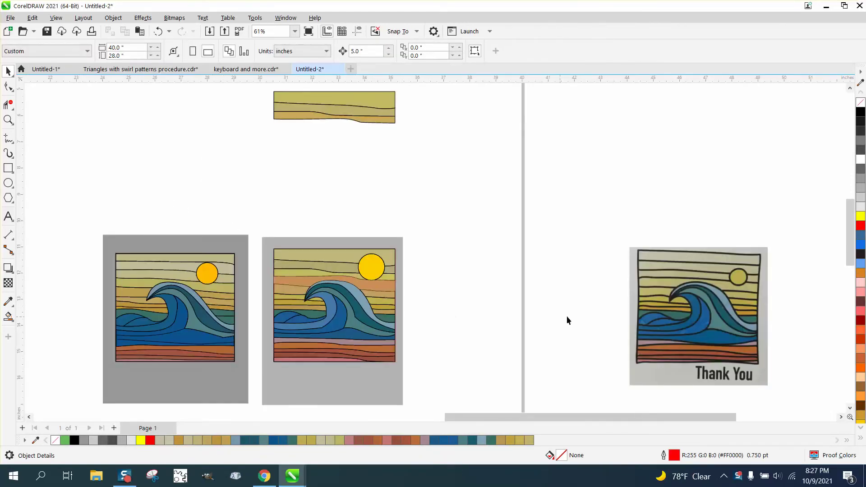
{"action": "left_click", "coordinate": [8, 119]}
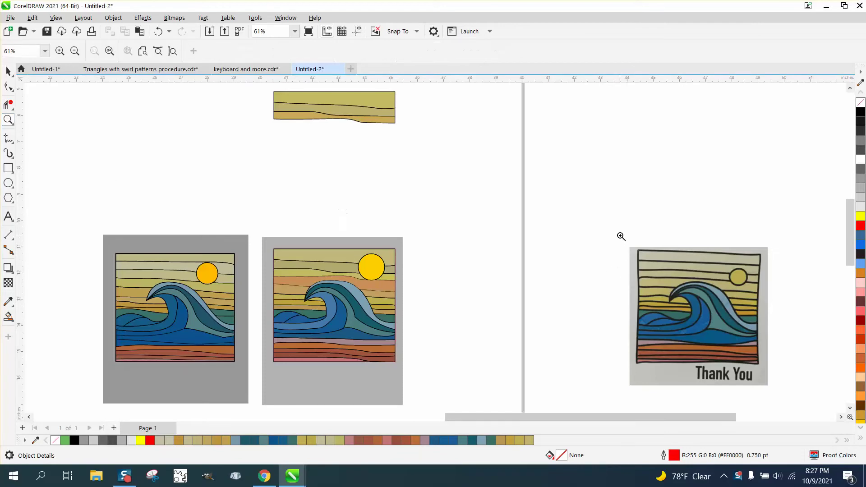
{"action": "left_click_drag", "start_coordinate": [620, 237], "coordinate": [818, 404]}
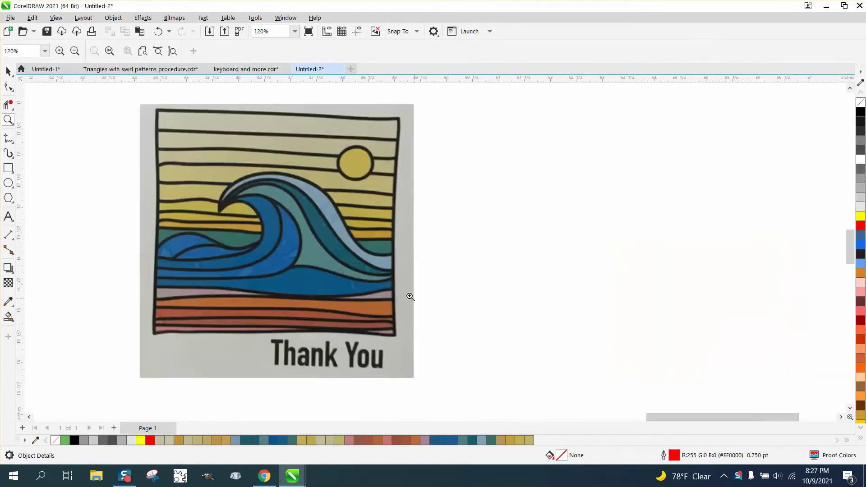
{"action": "left_click", "coordinate": [8, 71]}
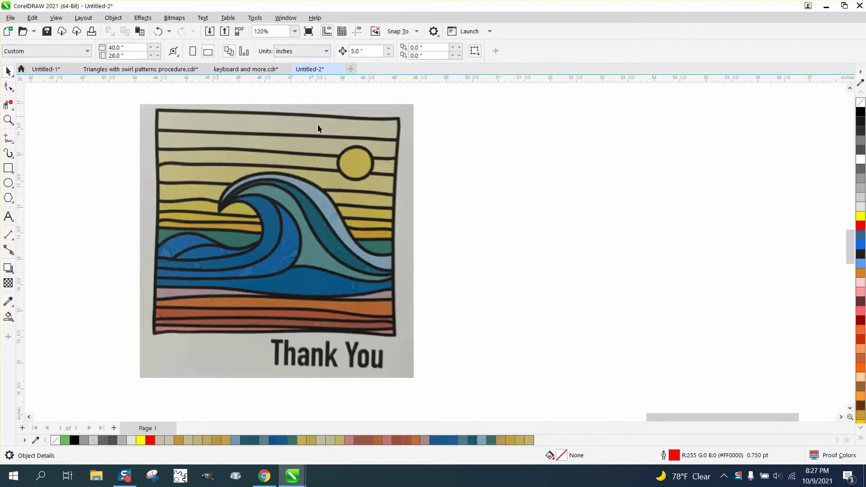
{"action": "left_click", "coordinate": [348, 119]}
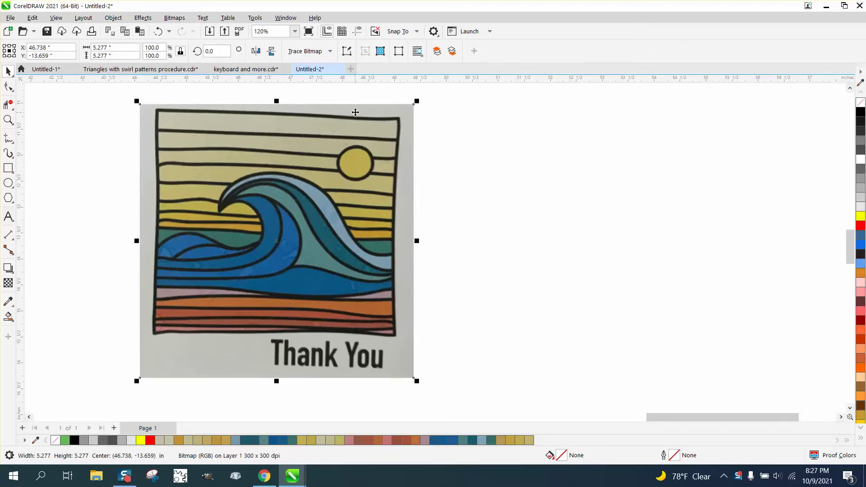
{"action": "left_click", "coordinate": [174, 18]}
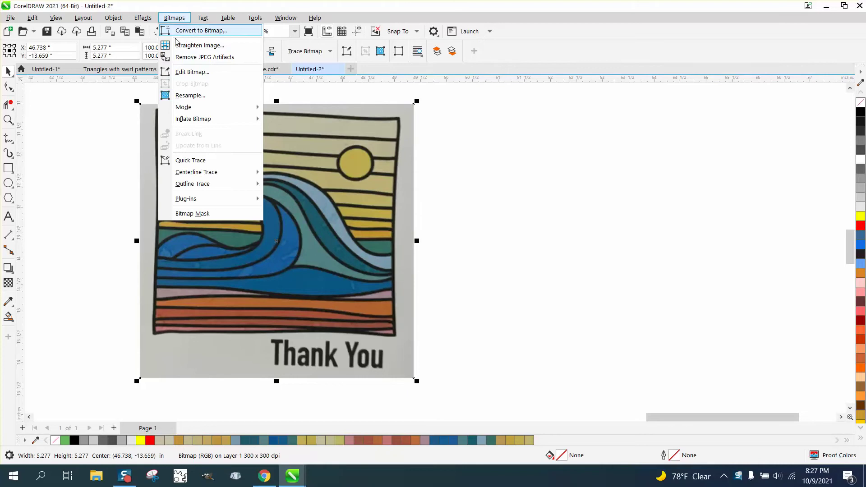
{"action": "left_click", "coordinate": [190, 96]}
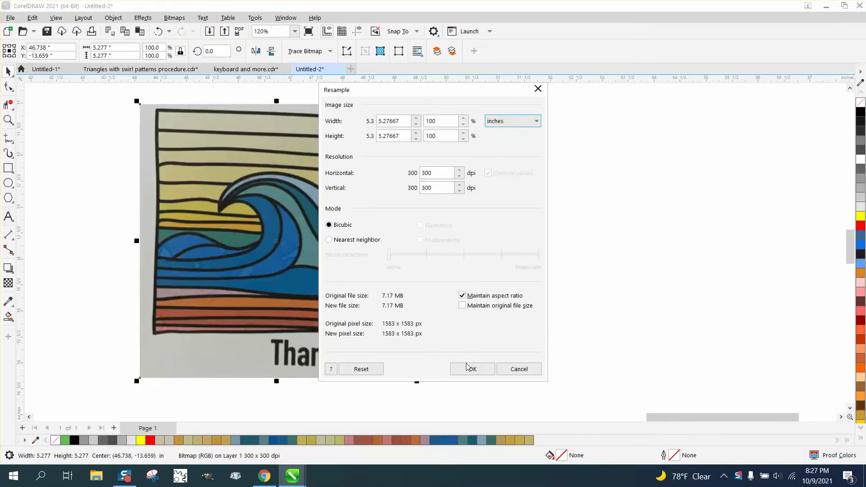
{"action": "left_click", "coordinate": [470, 368]}
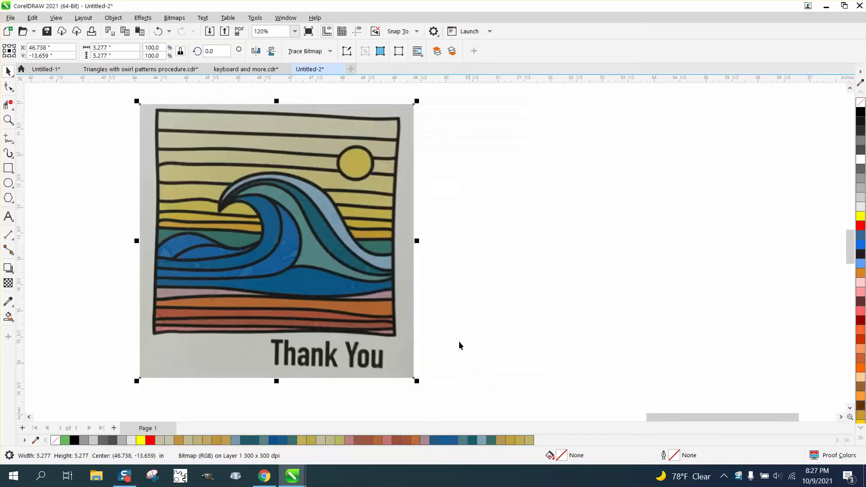
- Trace the wave photo with PowerTRACE Outline Trace set to Clipart
{"action": "left_click", "coordinate": [331, 52]}
{"action": "mouse_move", "coordinate": [329, 89]}
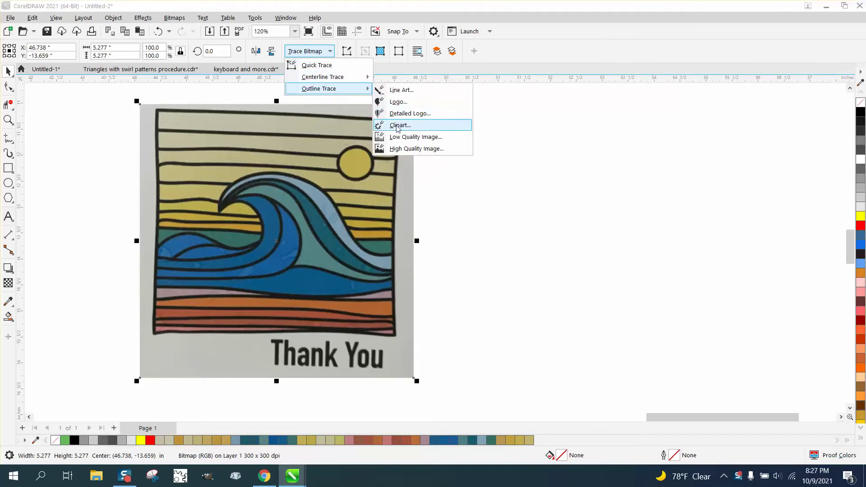
{"action": "left_click", "coordinate": [398, 127]}
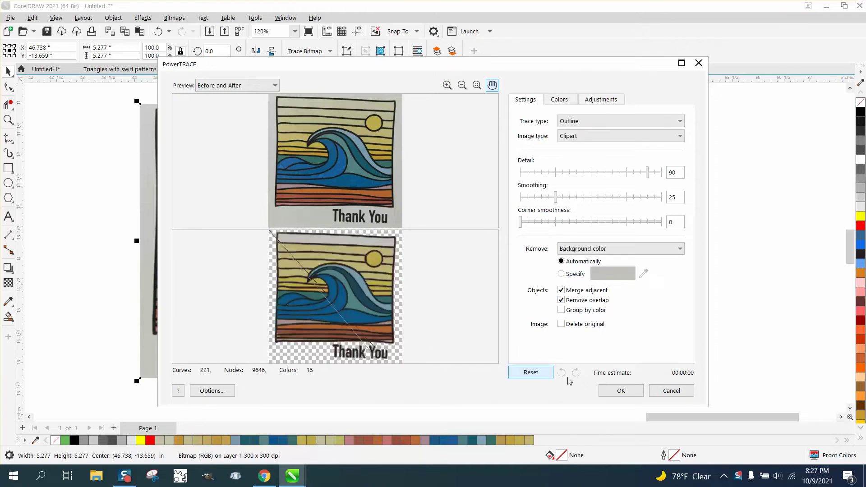
{"action": "left_click", "coordinate": [611, 391]}
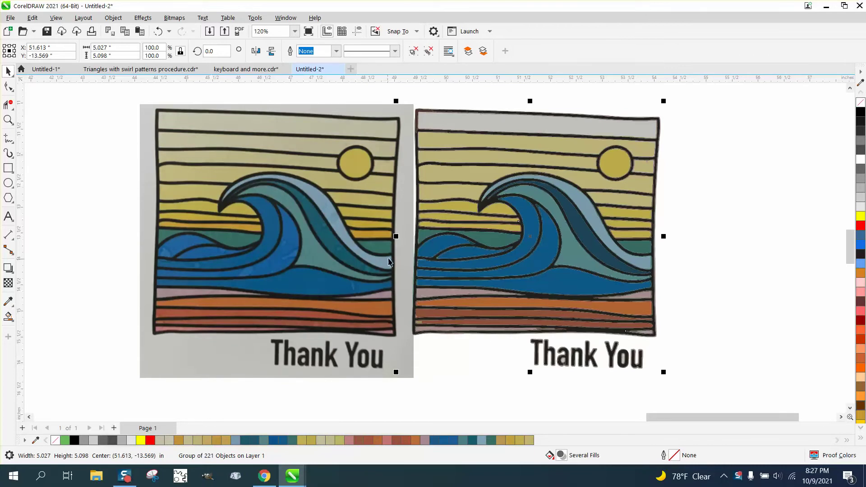
- Move the 221-object traced group 5 inches right of the photo and zoom out
{"action": "key", "text": "Right"}
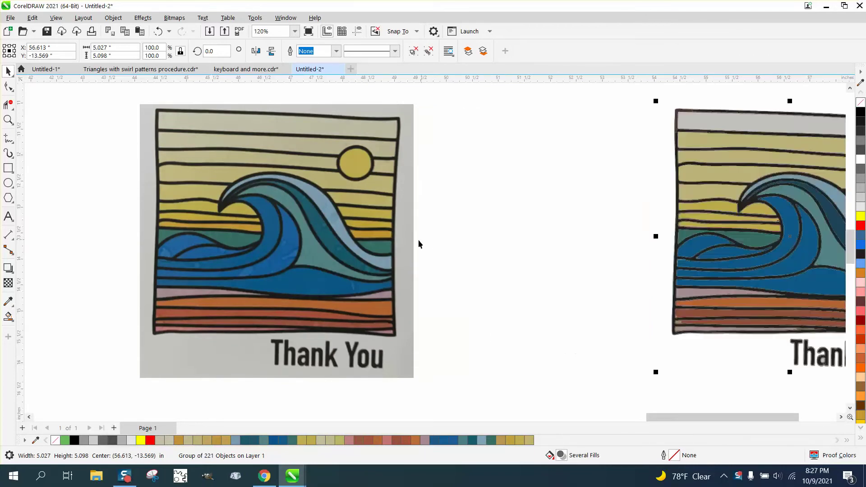
{"action": "scroll", "coordinate": [419, 240], "scroll_direction": "down", "scroll_amount": 2}
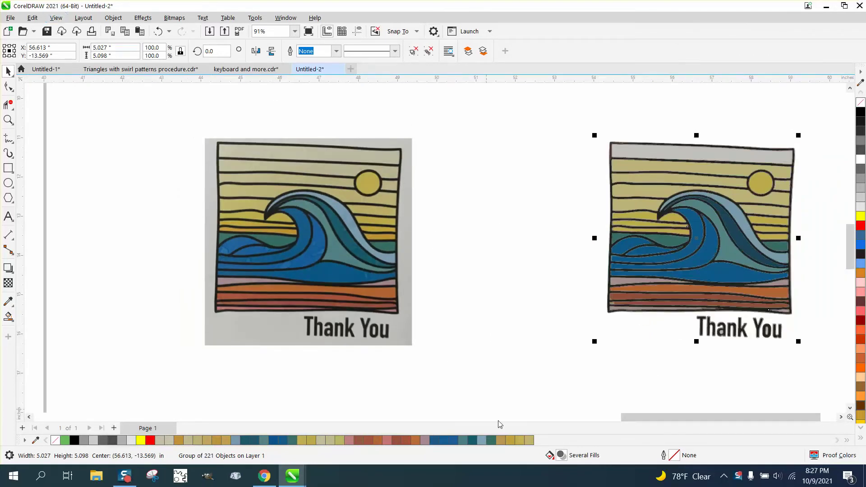
{"action": "left_click_drag", "start_coordinate": [671, 422], "coordinate": [687, 422]}
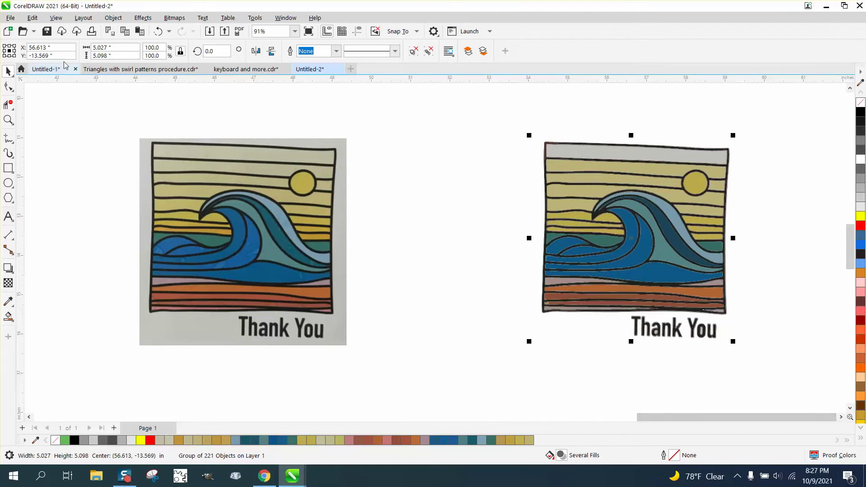
{"action": "left_click", "coordinate": [56, 17]}
- Switch to Wireframe view and erase the stray piece at the trace's top-left edge
{"action": "left_click", "coordinate": [68, 30]}
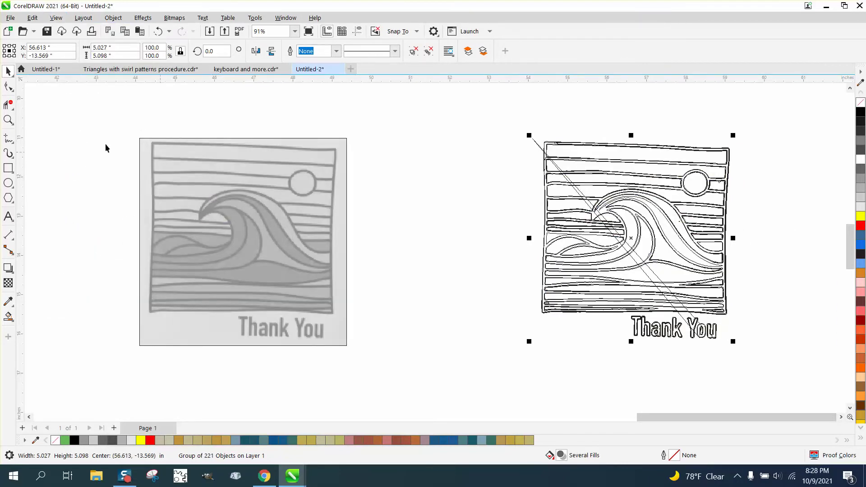
{"action": "left_click", "coordinate": [8, 105]}
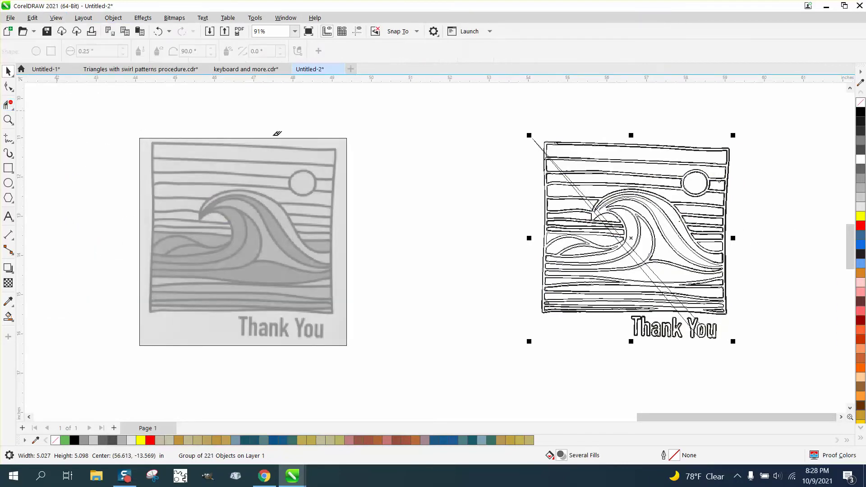
{"action": "left_click", "coordinate": [539, 143]}
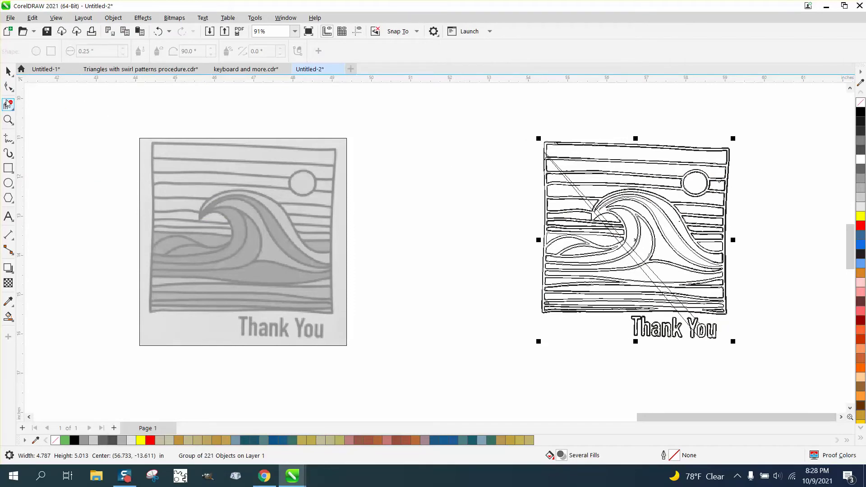
- Zoom in on the traced artwork and Ungroup All its pieces
{"action": "left_click", "coordinate": [8, 120]}
{"action": "left_click_drag", "start_coordinate": [503, 132], "coordinate": [763, 363]}
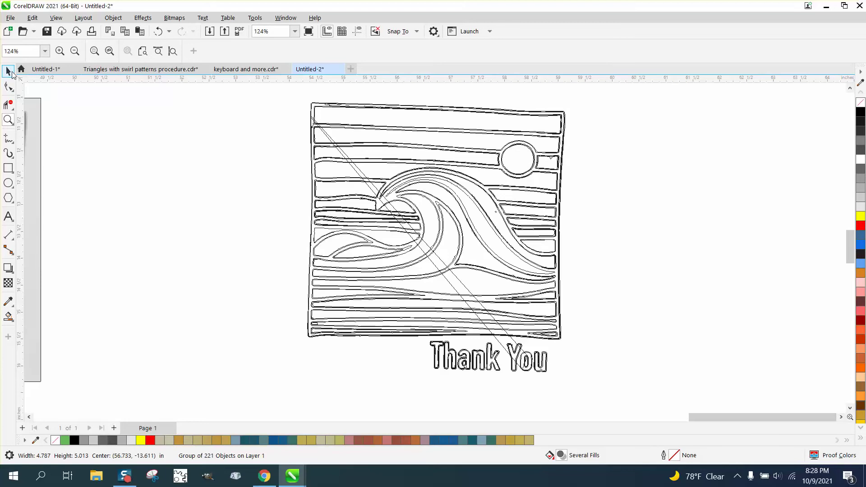
{"action": "left_click", "coordinate": [9, 71]}
{"action": "left_click", "coordinate": [113, 18]}
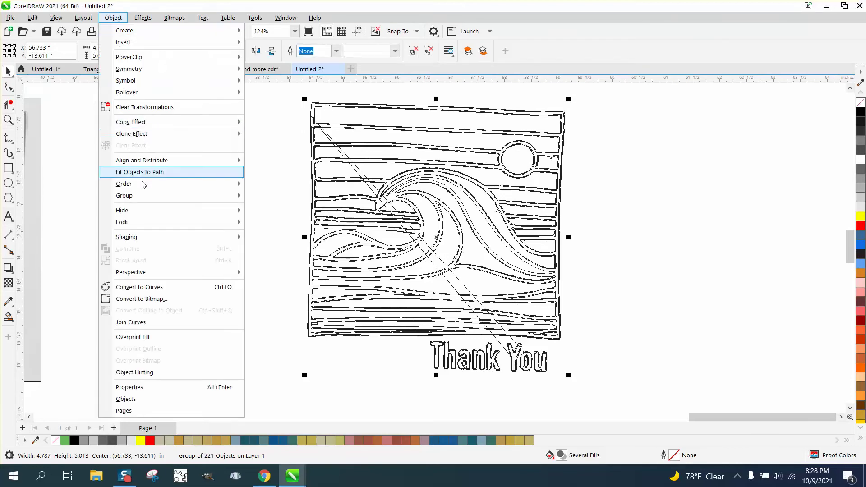
{"action": "left_click", "coordinate": [214, 194]}
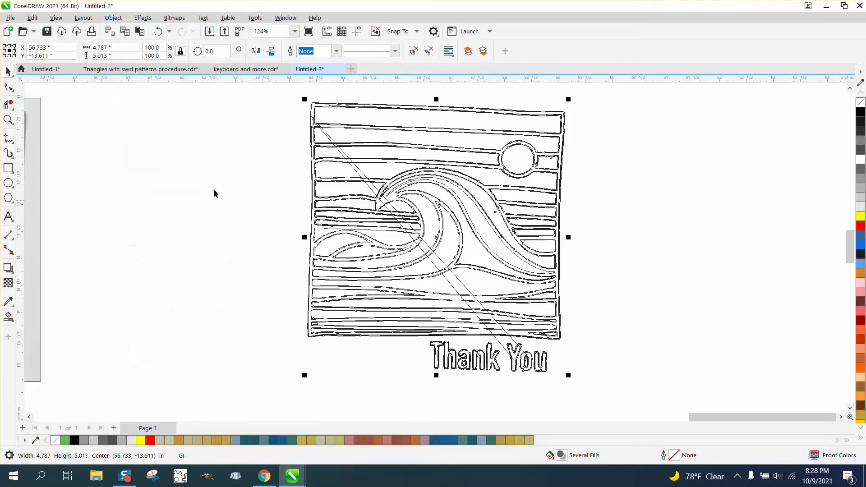
- Select and delete all the Thank You letter outlines, including the leftover T, h and k
{"action": "left_click", "coordinate": [328, 138]}
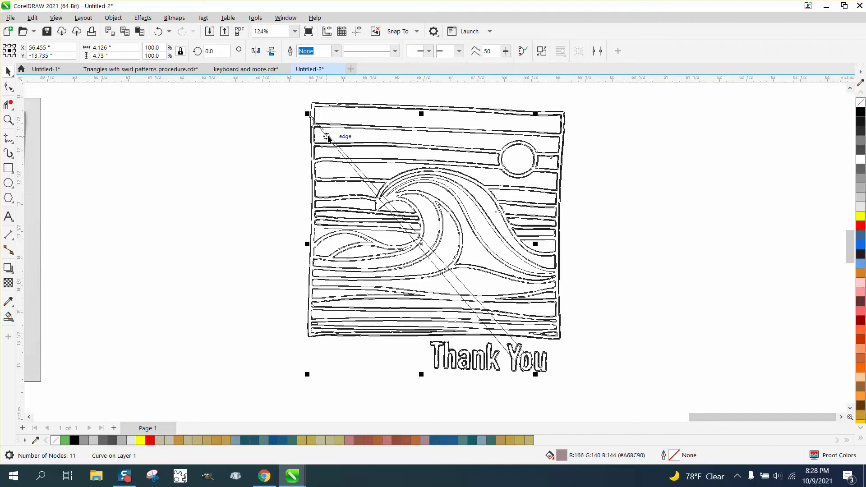
{"action": "left_click", "coordinate": [329, 139]}
{"action": "left_click", "coordinate": [327, 137]}
{"action": "left_click", "coordinate": [331, 139]}
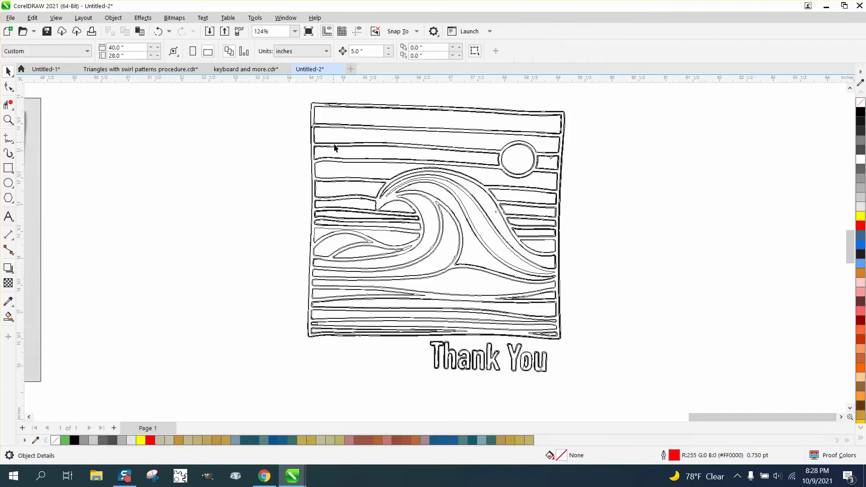
{"action": "left_click_drag", "start_coordinate": [562, 347], "coordinate": [423, 376]}
{"action": "left_click", "coordinate": [423, 375]}
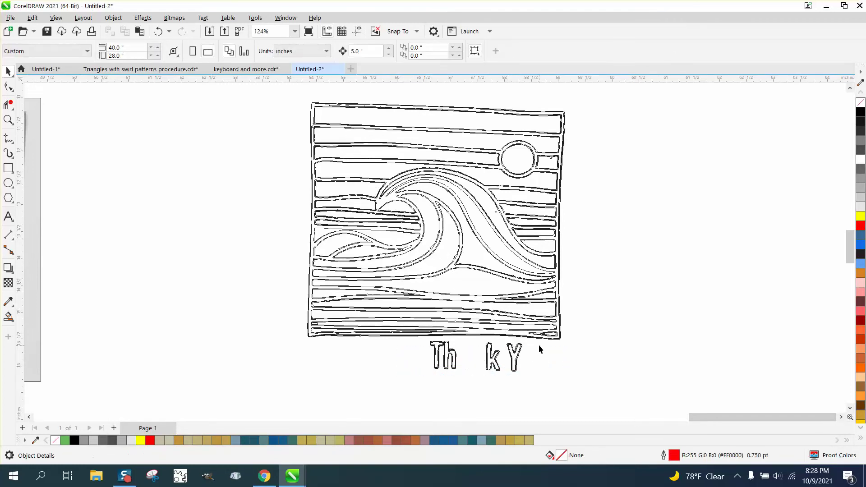
{"action": "left_click", "coordinate": [436, 352]}
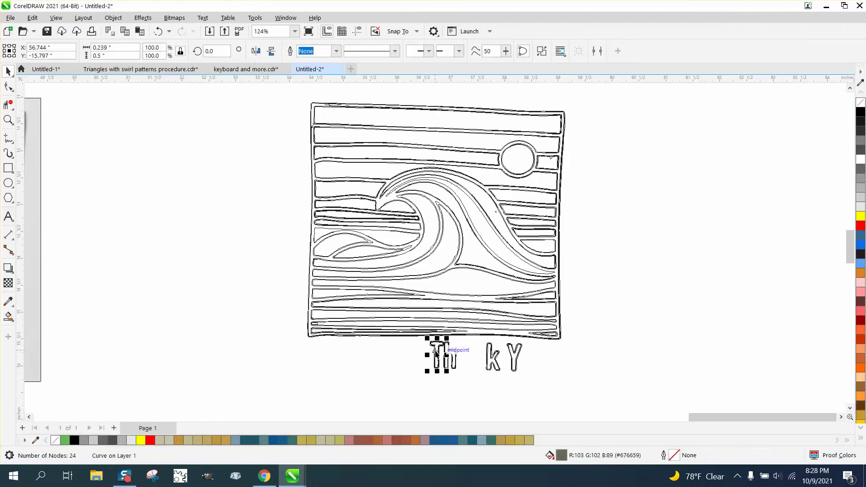
{"action": "left_click", "coordinate": [450, 351]}
{"action": "left_click_drag", "start_coordinate": [539, 344], "coordinate": [406, 369]}
{"action": "key", "text": "Delete"}
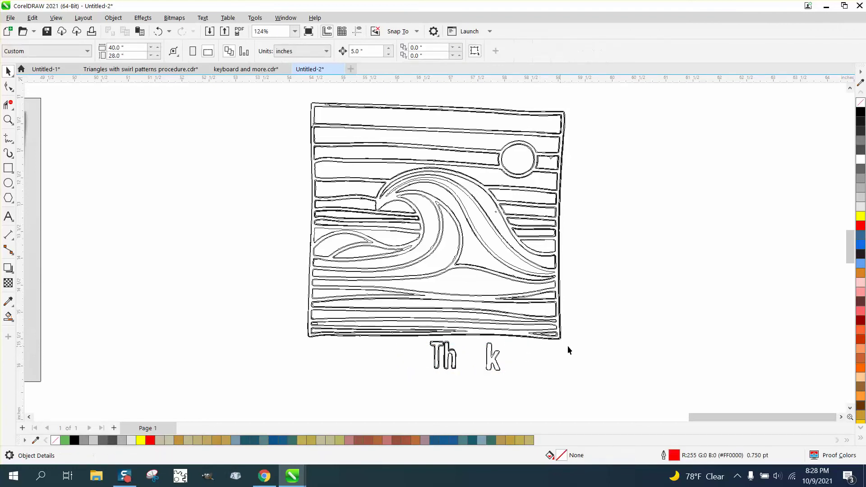
{"action": "left_click_drag", "start_coordinate": [426, 387], "coordinate": [387, 383]}
{"action": "key", "text": "Delete"}
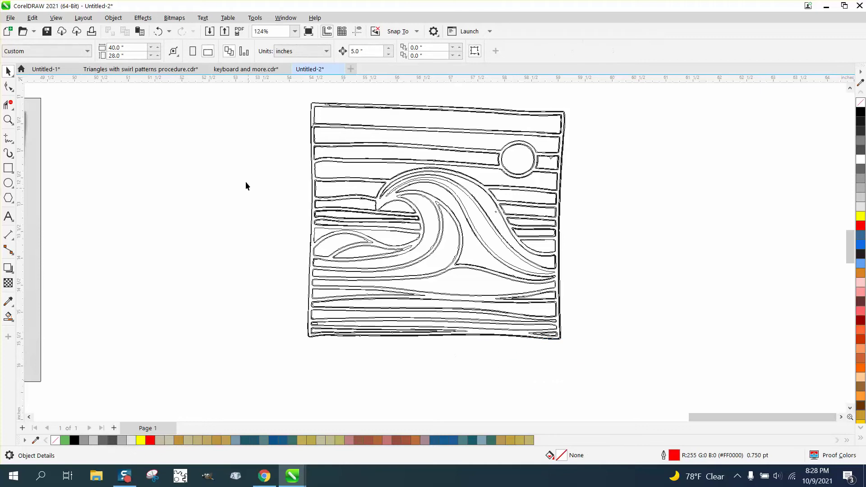
- Return to full-colour display and move the grey sky strip, sun and top yellow bands 5 inches right
{"action": "left_click", "coordinate": [53, 18]}
{"action": "left_click", "coordinate": [79, 55]}
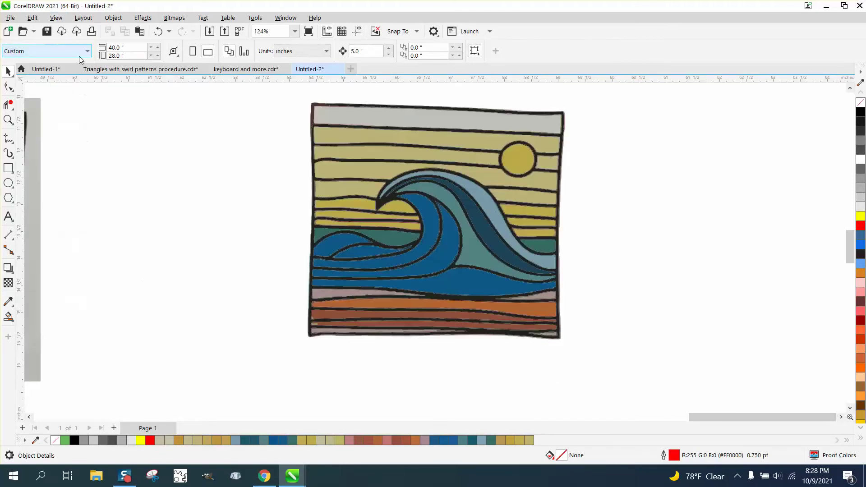
{"action": "scroll", "coordinate": [175, 251], "scroll_direction": "down", "scroll_amount": 1}
{"action": "scroll", "coordinate": [204, 228], "scroll_direction": "down", "scroll_amount": 1}
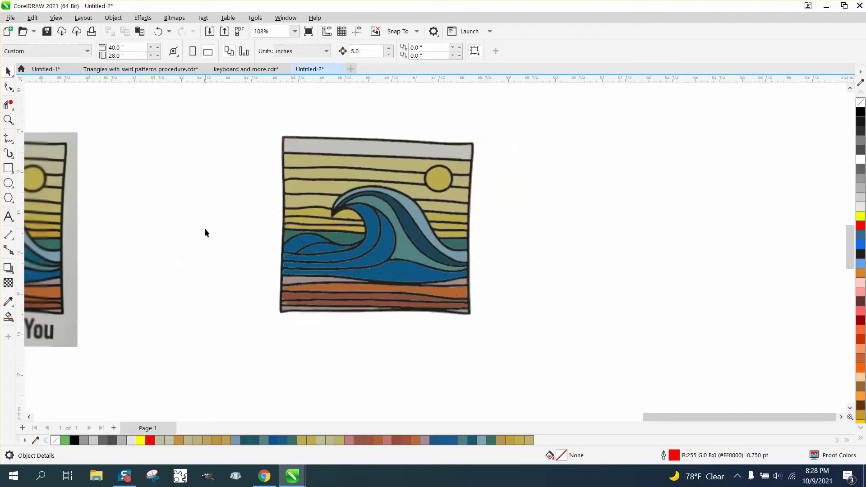
{"action": "left_click", "coordinate": [319, 149]}
{"action": "key", "text": "Right"}
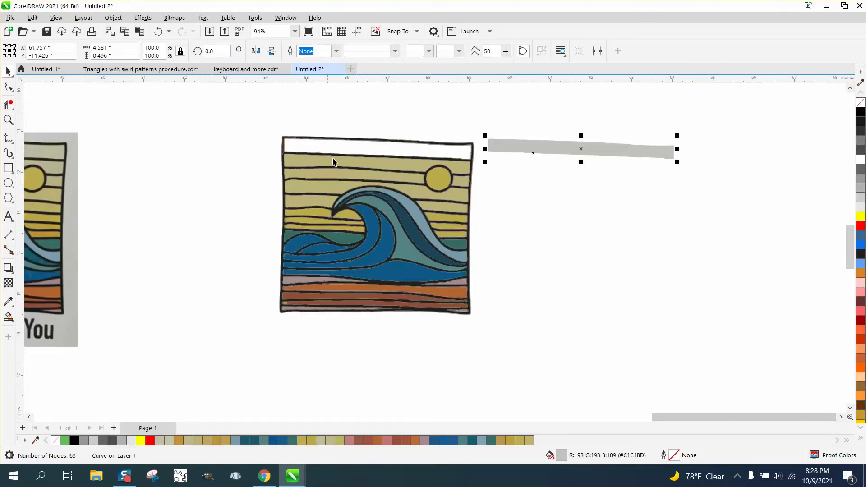
{"action": "left_click", "coordinate": [404, 168]}
{"action": "key", "text": "Right"}
{"action": "key", "text": "Right"}
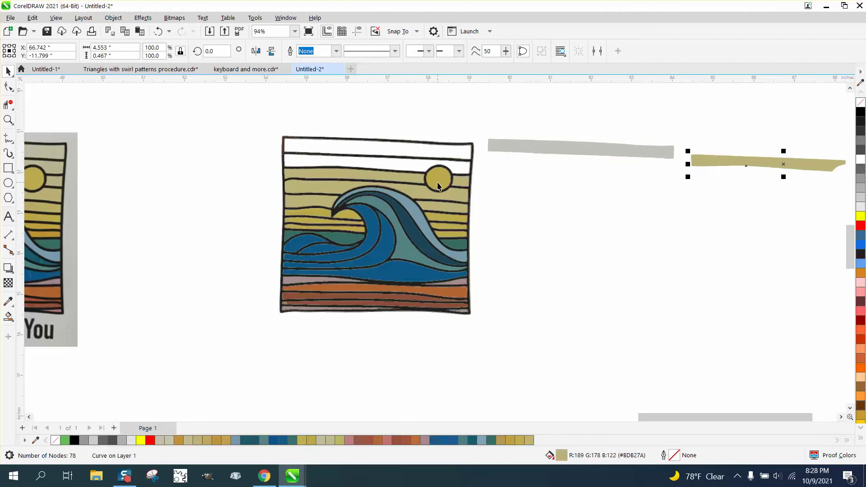
{"action": "key", "text": "Left"}
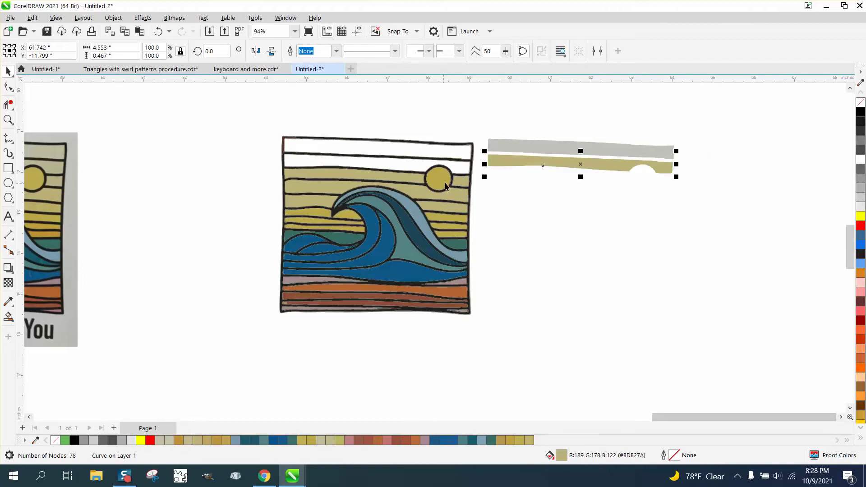
{"action": "left_click", "coordinate": [457, 182]}
{"action": "key", "text": "Right"}
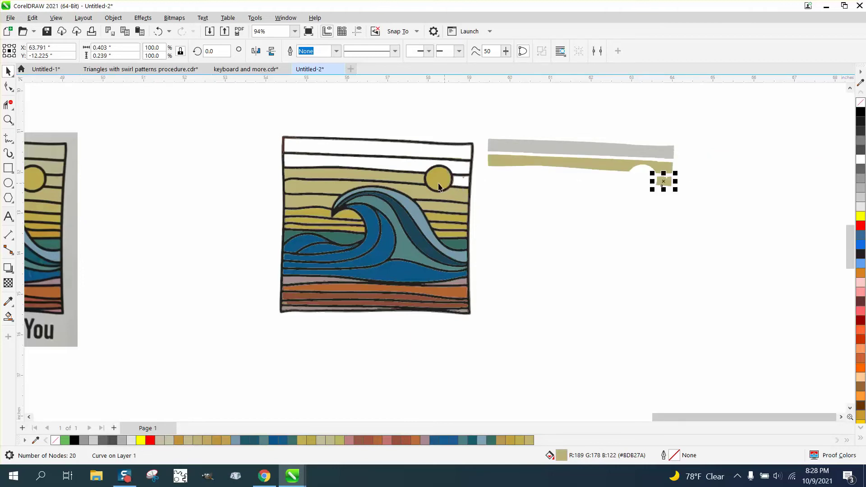
{"action": "left_click", "coordinate": [436, 179]}
{"action": "key", "text": "Right"}
{"action": "left_click", "coordinate": [408, 181]}
{"action": "key", "text": "Right"}
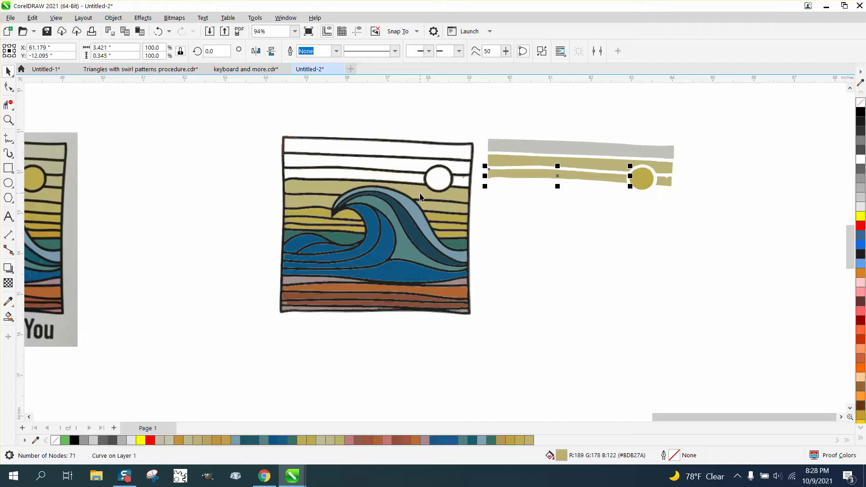
- Move the yellow and olive bands beside the wave 5 inches right
{"action": "left_click", "coordinate": [436, 204]}
{"action": "key", "text": "Right"}
{"action": "left_click", "coordinate": [439, 211]}
{"action": "key", "text": "Right"}
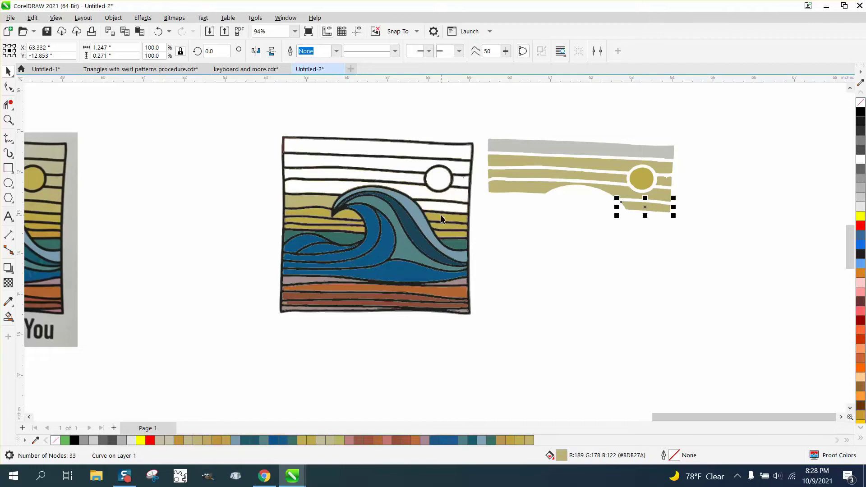
{"action": "left_click", "coordinate": [443, 220]}
{"action": "key", "text": "Right"}
{"action": "left_click", "coordinate": [448, 224]}
{"action": "key", "text": "Right"}
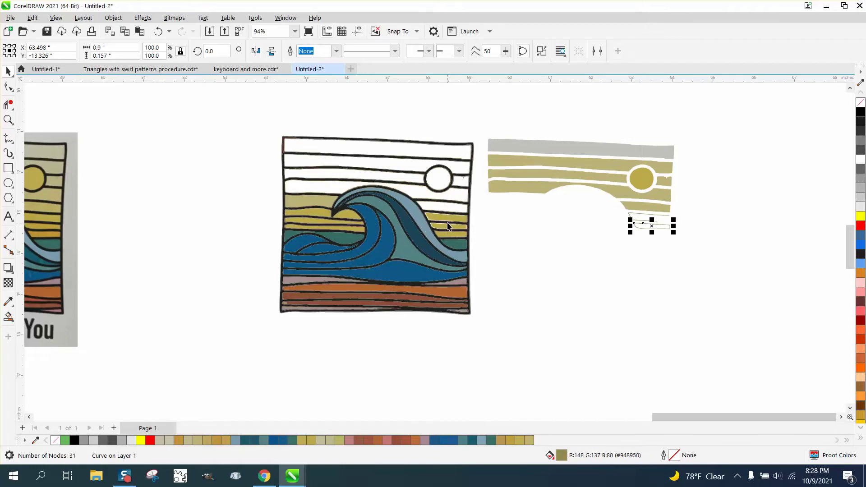
{"action": "left_click", "coordinate": [448, 216]}
{"action": "key", "text": "Right"}
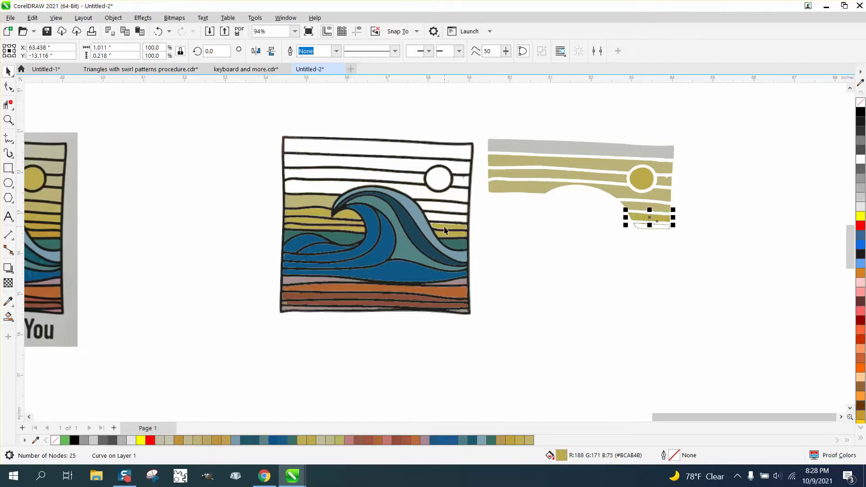
{"action": "left_click", "coordinate": [446, 232]}
{"action": "key", "text": "Right"}
{"action": "left_click", "coordinate": [470, 242]}
{"action": "key", "text": "Right"}
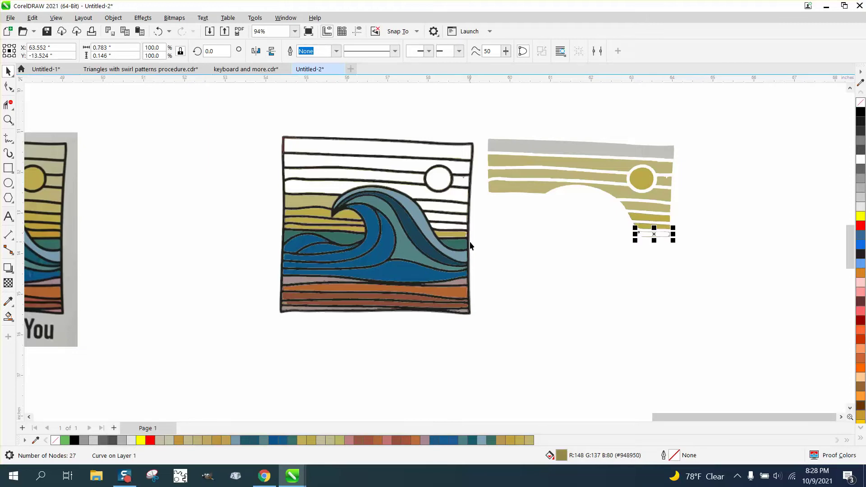
{"action": "left_click", "coordinate": [450, 234]}
{"action": "key", "text": "Right"}
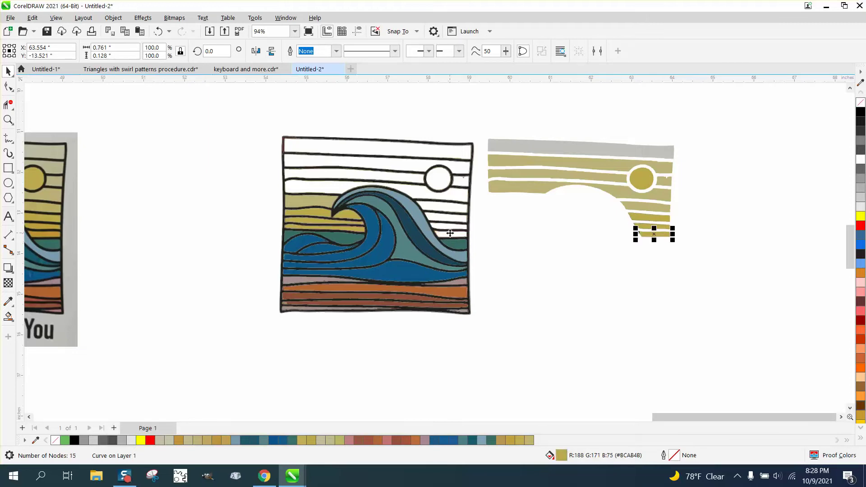
- Move the yellow bands left of the wave and inside its curl 5 inches right
{"action": "left_click", "coordinate": [321, 208]}
{"action": "key", "text": "Right"}
{"action": "left_click", "coordinate": [329, 223]}
{"action": "key", "text": "Right"}
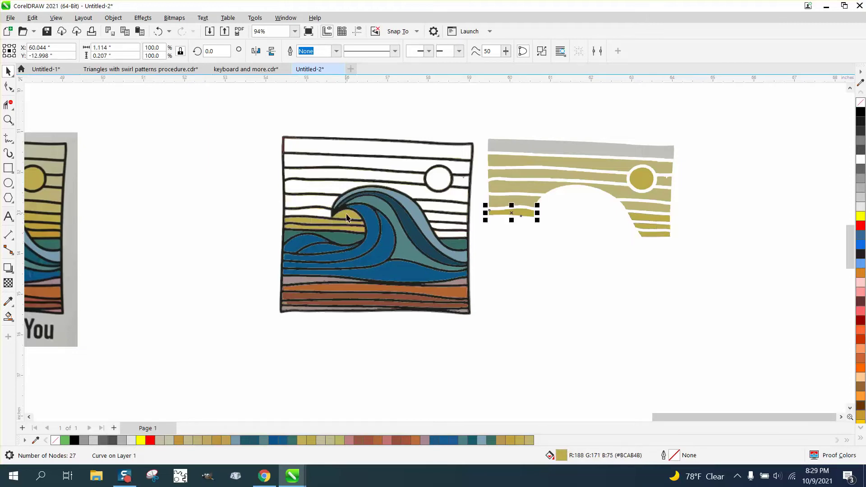
{"action": "left_click", "coordinate": [348, 218]}
{"action": "key", "text": "Right"}
{"action": "left_click", "coordinate": [322, 223]}
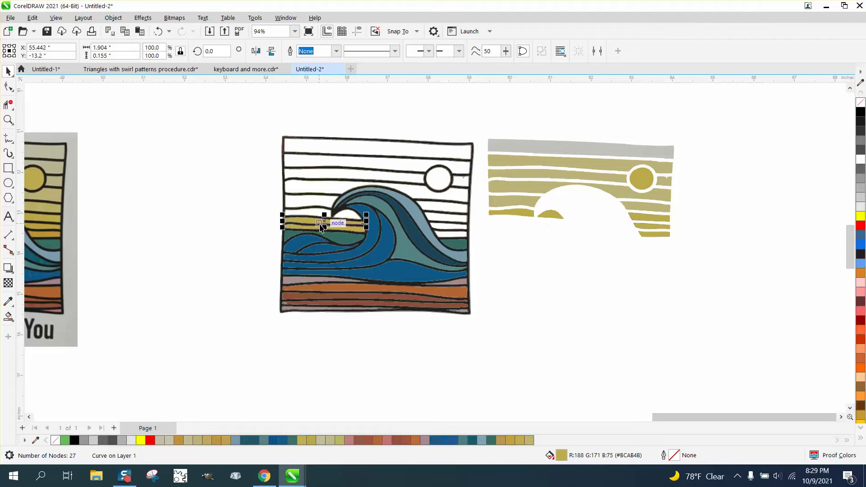
{"action": "key", "text": "Right"}
{"action": "left_click", "coordinate": [349, 229]}
{"action": "key", "text": "Right"}
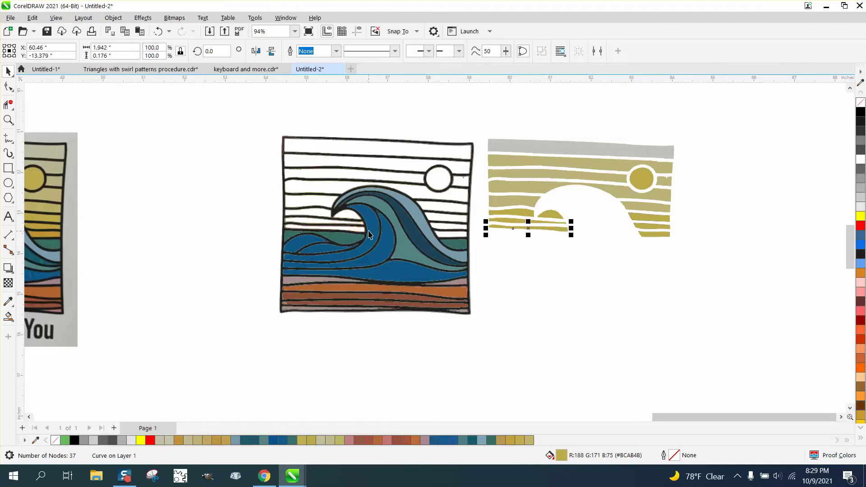
- Move the blue, light blue, dark blue and teal wave pieces 5 inches right
{"action": "left_click", "coordinate": [368, 235]}
{"action": "key", "text": "Right"}
{"action": "left_click", "coordinate": [385, 211]}
{"action": "key", "text": "Right"}
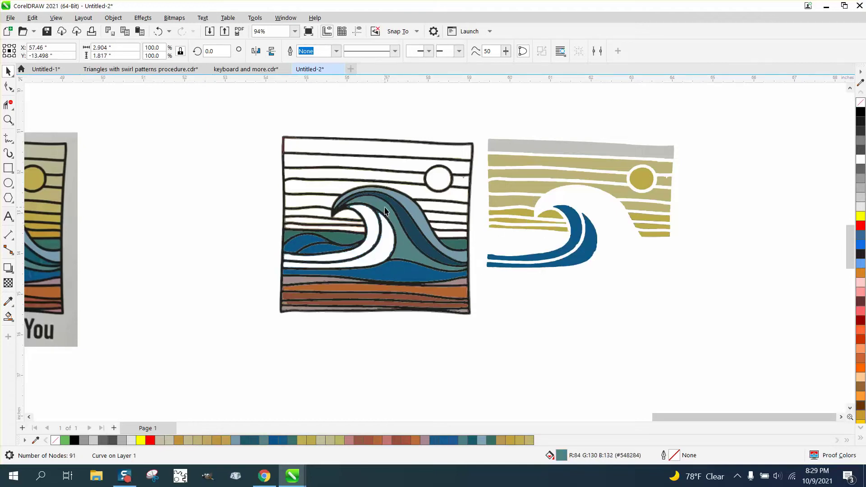
{"action": "key", "text": "Right"}
{"action": "left_click", "coordinate": [397, 210]}
{"action": "key", "text": "Right"}
{"action": "left_click", "coordinate": [405, 208]}
{"action": "key", "text": "Right"}
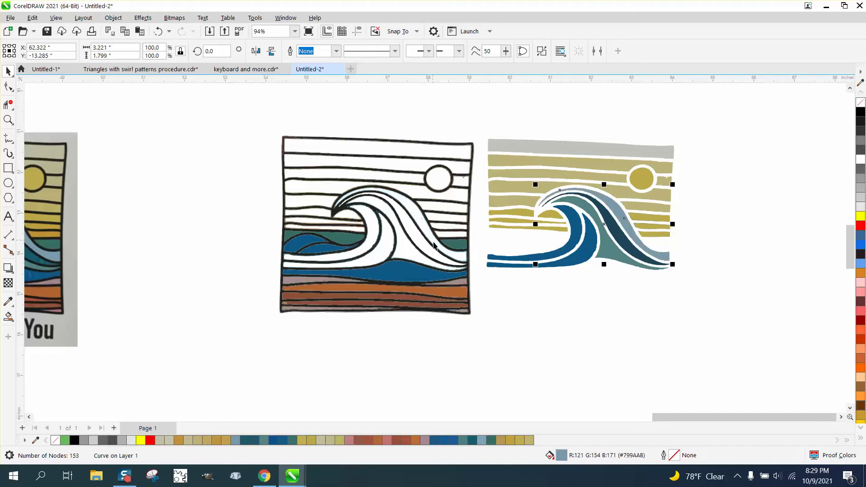
{"action": "left_click", "coordinate": [424, 272]}
{"action": "key", "text": "Right"}
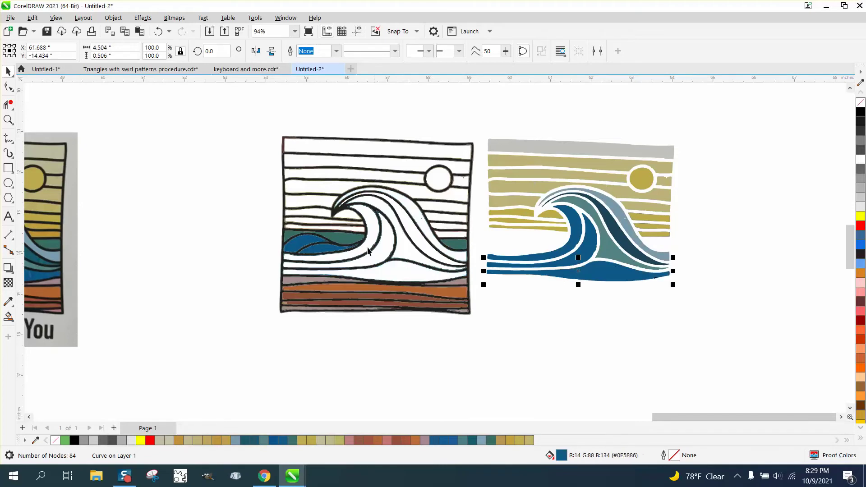
{"action": "left_click", "coordinate": [321, 252]}
{"action": "key", "text": "Right"}
{"action": "left_click", "coordinate": [313, 243]}
{"action": "key", "text": "Right"}
{"action": "left_click", "coordinate": [338, 241]}
{"action": "key", "text": "Right"}
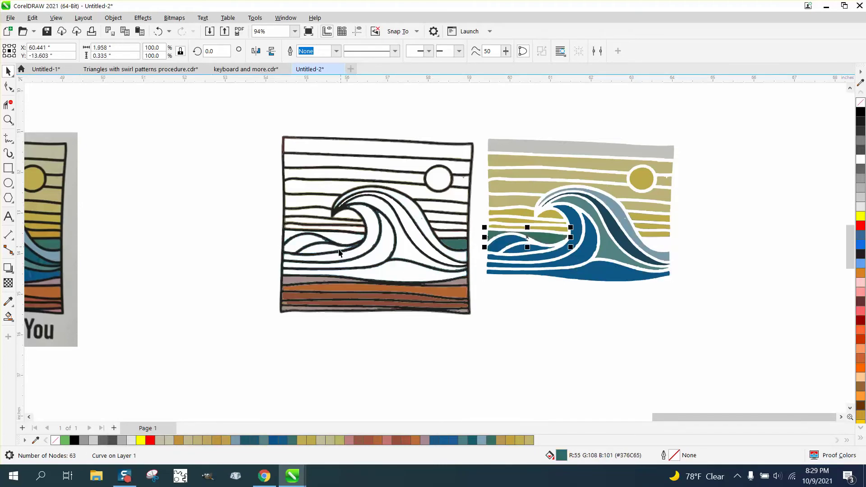
- Move the mauve, brown and orange bottom bands and strips 5 inches right
{"action": "left_click", "coordinate": [317, 282]}
{"action": "key", "text": "Right"}
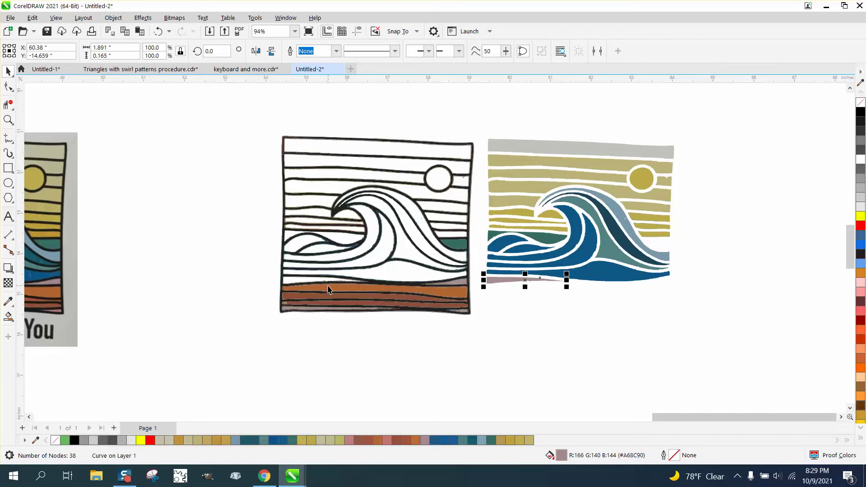
{"action": "left_click", "coordinate": [340, 294]}
{"action": "key", "text": "Right"}
{"action": "left_click", "coordinate": [347, 290]}
{"action": "key", "text": "Right"}
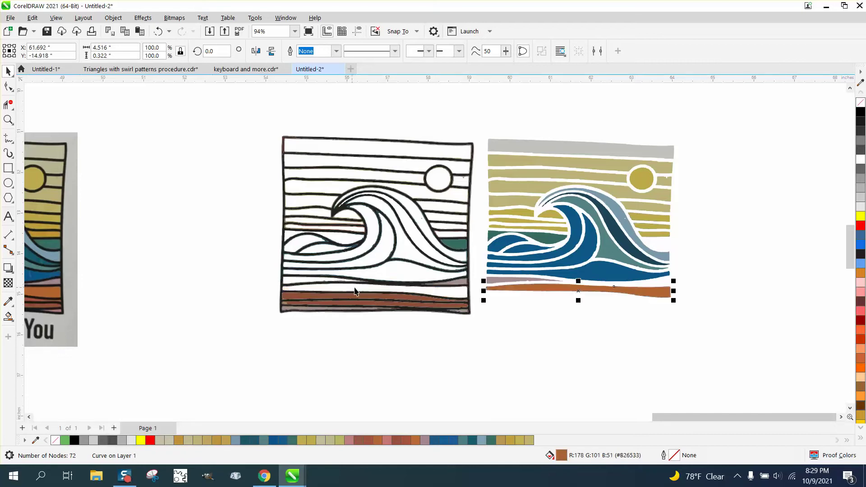
{"action": "left_click", "coordinate": [459, 282]}
{"action": "key", "text": "Right"}
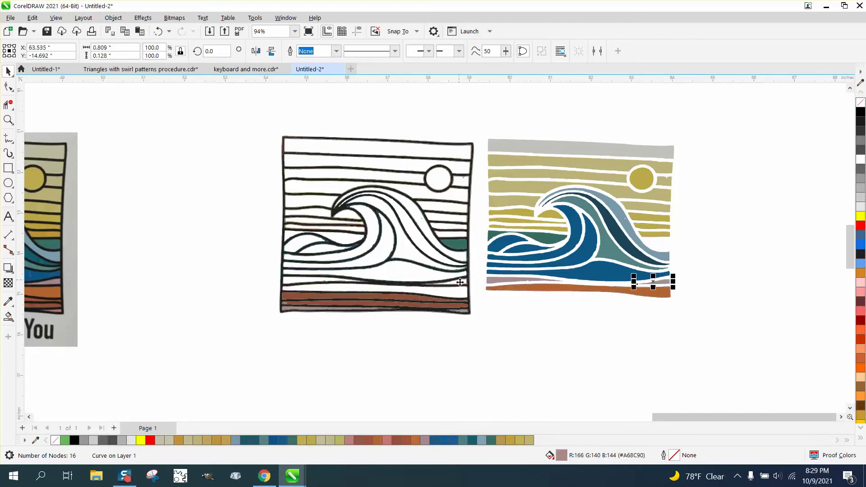
{"action": "left_click", "coordinate": [410, 298]}
{"action": "key", "text": "Right"}
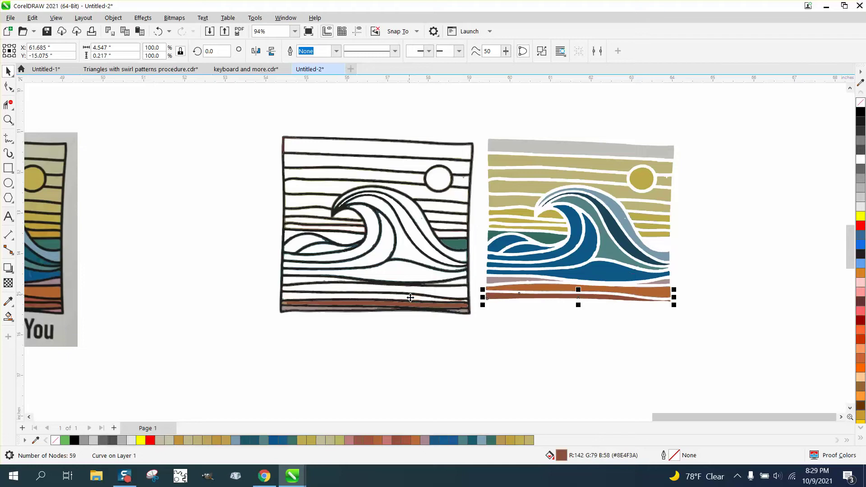
{"action": "left_click", "coordinate": [406, 308]}
{"action": "key", "text": "Right"}
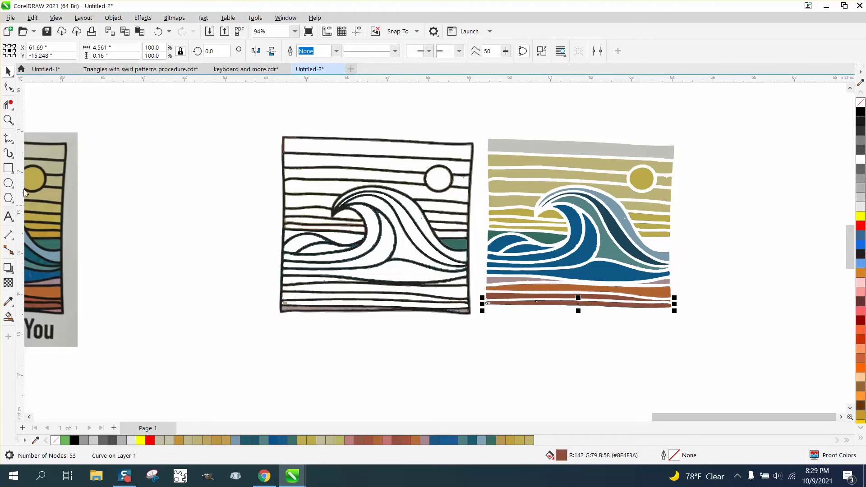
- Undo a first deletion of the line drawing and move the missed dark green piece 5 inches right
{"action": "left_click", "coordinate": [8, 119]}
{"action": "left_click_drag", "start_coordinate": [289, 287], "coordinate": [439, 327]}
{"action": "scroll", "coordinate": [359, 296], "scroll_direction": "down", "scroll_amount": 5}
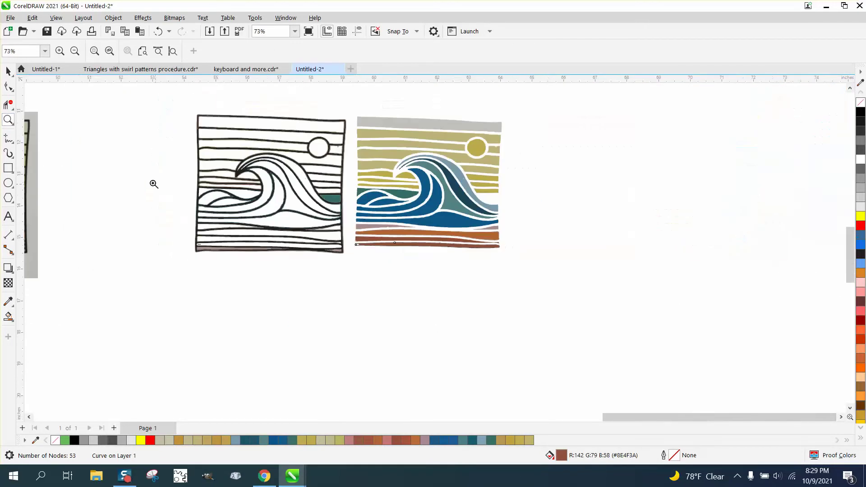
{"action": "left_click", "coordinate": [8, 71]}
{"action": "left_click_drag", "start_coordinate": [186, 104], "coordinate": [354, 272]}
{"action": "key", "text": "Delete"}
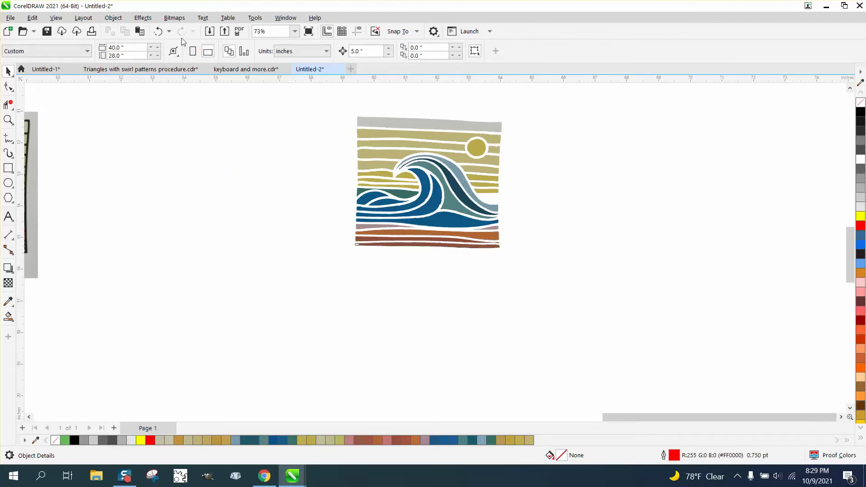
{"action": "left_click", "coordinate": [158, 32]}
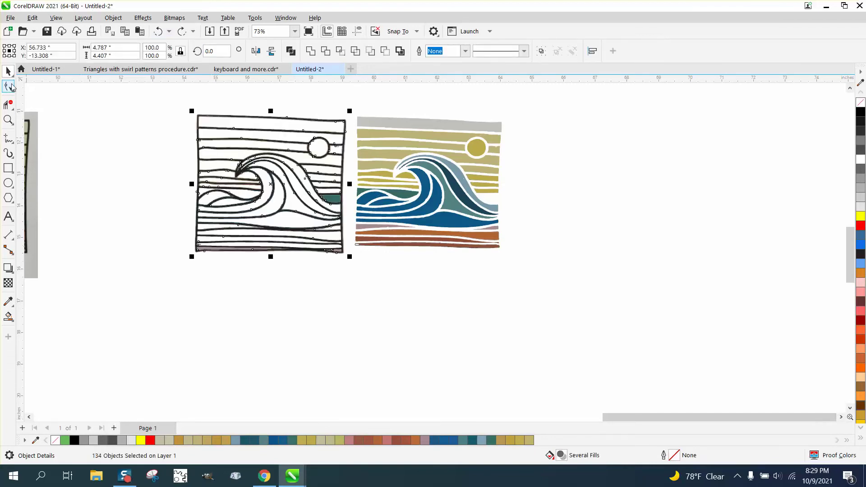
{"action": "left_click", "coordinate": [66, 109]}
{"action": "left_click", "coordinate": [338, 203]}
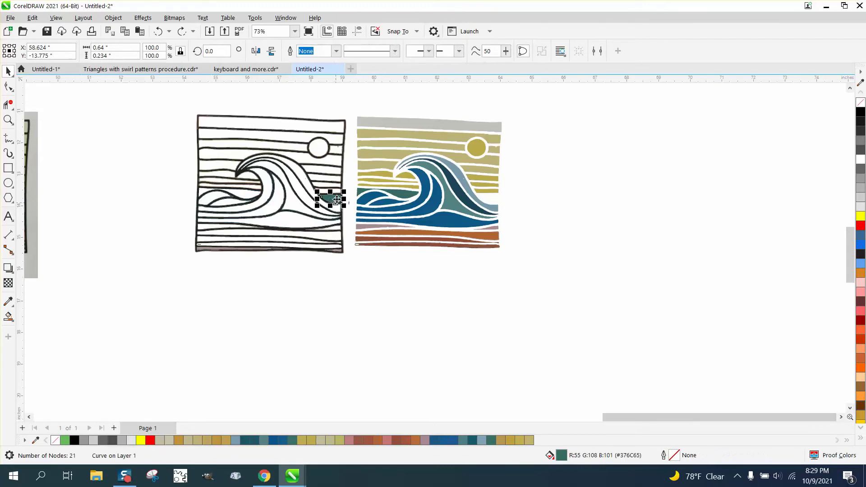
{"action": "key", "text": "Right"}
- Delete the black line art, group the 35 coloured pieces with Ctrl+G, and drag them left
{"action": "left_click_drag", "start_coordinate": [183, 96], "coordinate": [361, 265]}
{"action": "key", "text": "Delete"}
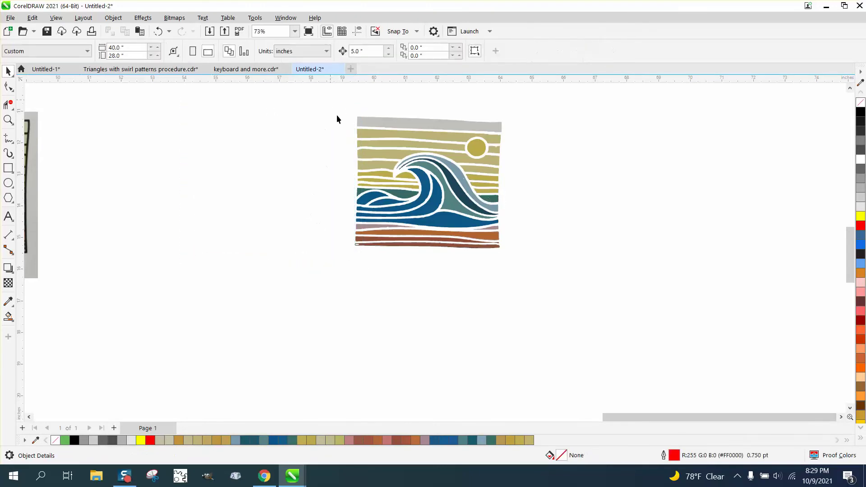
{"action": "left_click_drag", "start_coordinate": [520, 278], "coordinate": [522, 280]}
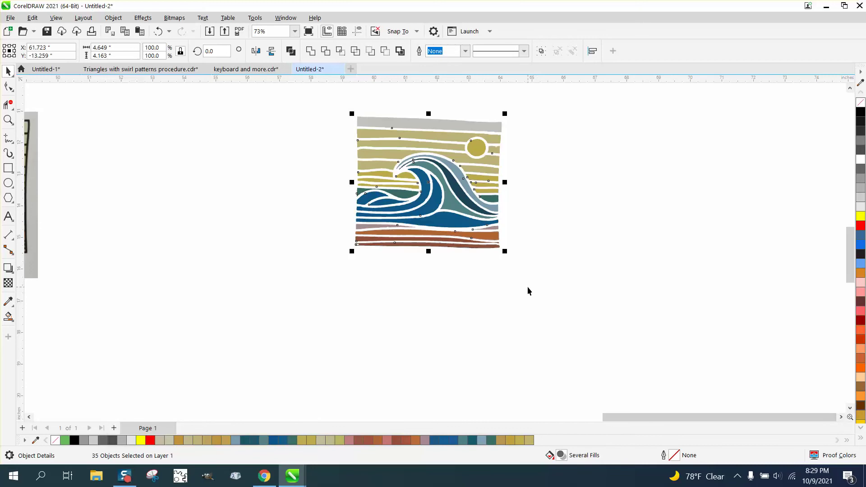
{"action": "key", "text": "ctrl+g"}
{"action": "left_click_drag", "start_coordinate": [431, 193], "coordinate": [273, 206]}
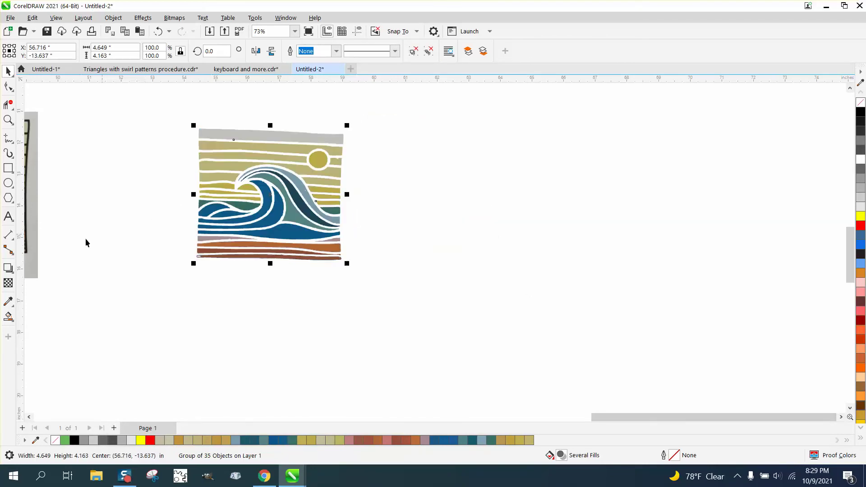
- Apply an Envelope effect to the wave group and zoom in to 123%
{"action": "left_click", "coordinate": [8, 268]}
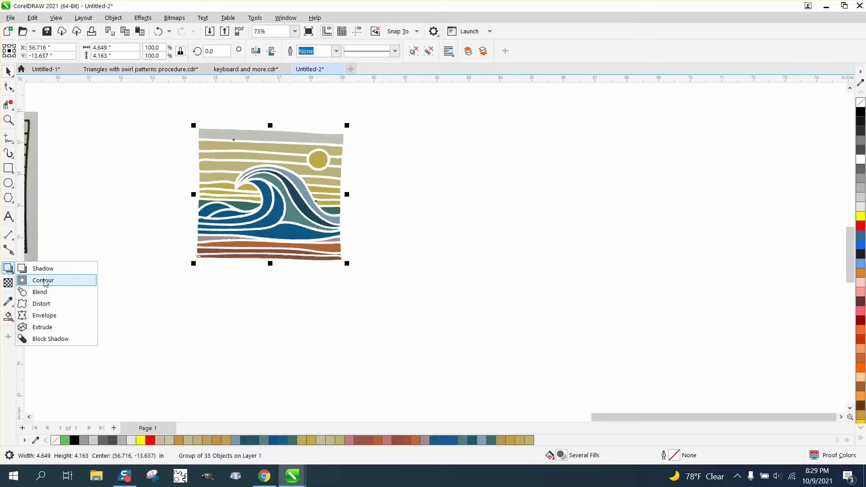
{"action": "left_click", "coordinate": [45, 315]}
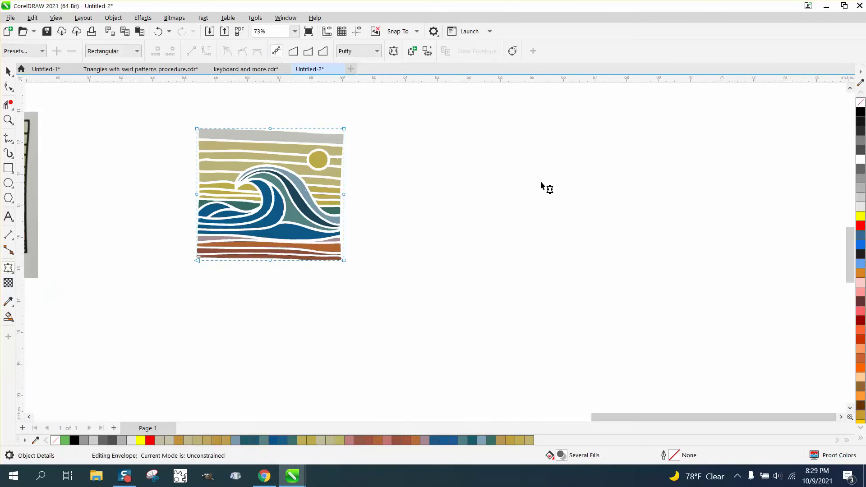
{"action": "left_click", "coordinate": [8, 120]}
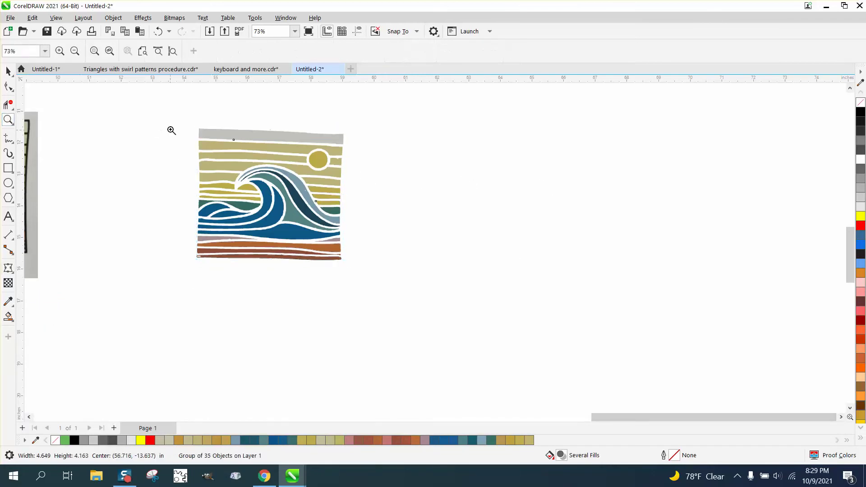
{"action": "left_click", "coordinate": [8, 71]}
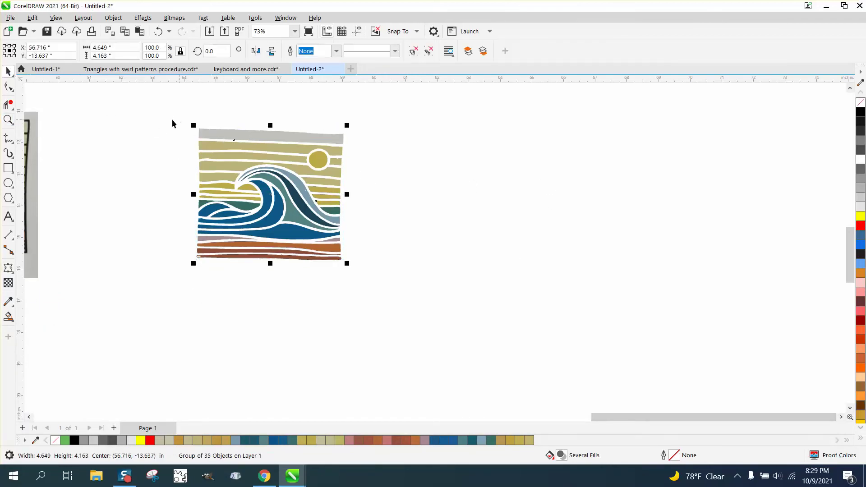
{"action": "left_click", "coordinate": [8, 120]}
{"action": "left_click_drag", "start_coordinate": [170, 120], "coordinate": [478, 311]}
- Try dragging the envelope's top-right node outward, then undo to keep the rectangular outline
{"action": "left_click", "coordinate": [8, 268]}
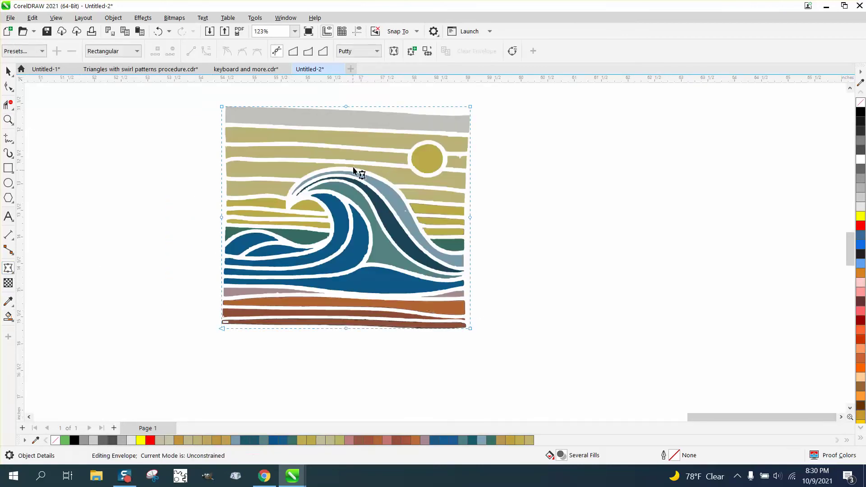
{"action": "left_click_drag", "start_coordinate": [367, 114], "coordinate": [367, 114]}
{"action": "left_click_drag", "start_coordinate": [523, 209], "coordinate": [207, 239]}
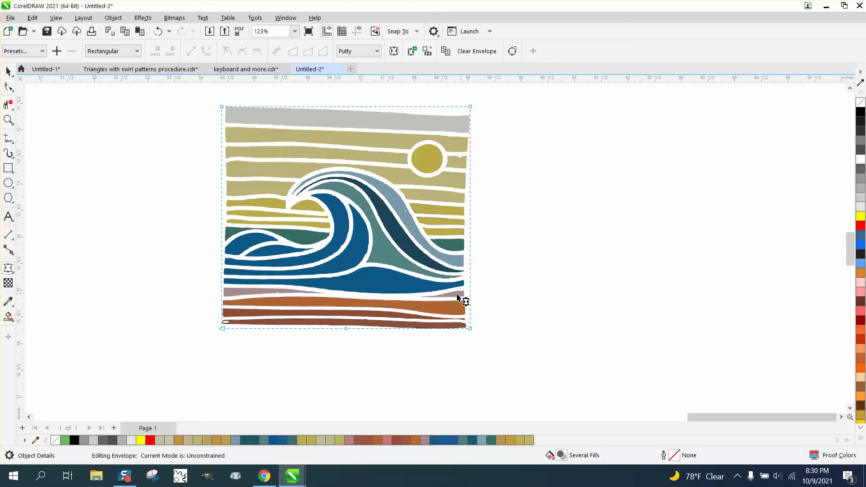
{"action": "left_click_drag", "start_coordinate": [368, 351], "coordinate": [369, 352]}
{"action": "left_click", "coordinate": [471, 107]}
{"action": "left_click_drag", "start_coordinate": [471, 108], "coordinate": [478, 96]}
{"action": "left_click", "coordinate": [158, 31]}
- Rotate the wave group 0.899° with a corner rotate handle
{"action": "left_click", "coordinate": [8, 71]}
{"action": "left_click", "coordinate": [355, 128]}
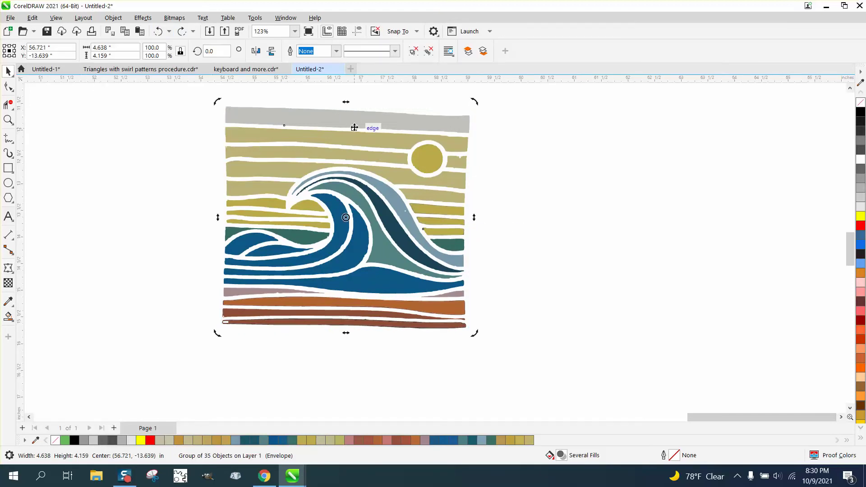
{"action": "key", "text": "Delete"}
{"action": "left_click", "coordinate": [158, 31]}
{"action": "left_click_drag", "start_coordinate": [474, 102], "coordinate": [472, 102]}
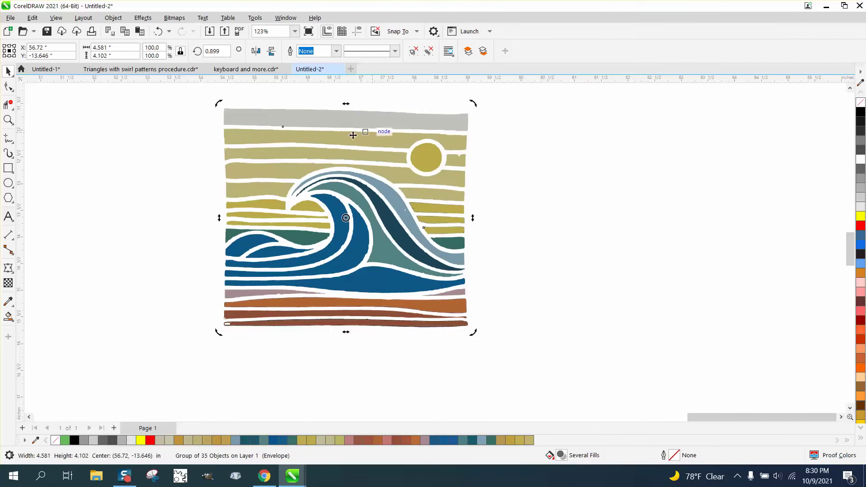
{"action": "left_click", "coordinate": [8, 168]}
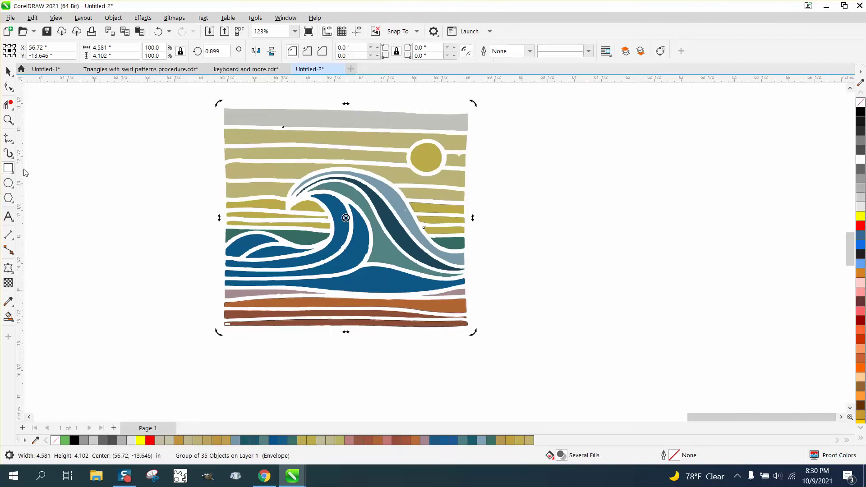
- Nudge the wave artwork down slightly and draw a rectangle over it, lowering its top edge inside
{"action": "left_click", "coordinate": [7, 72]}
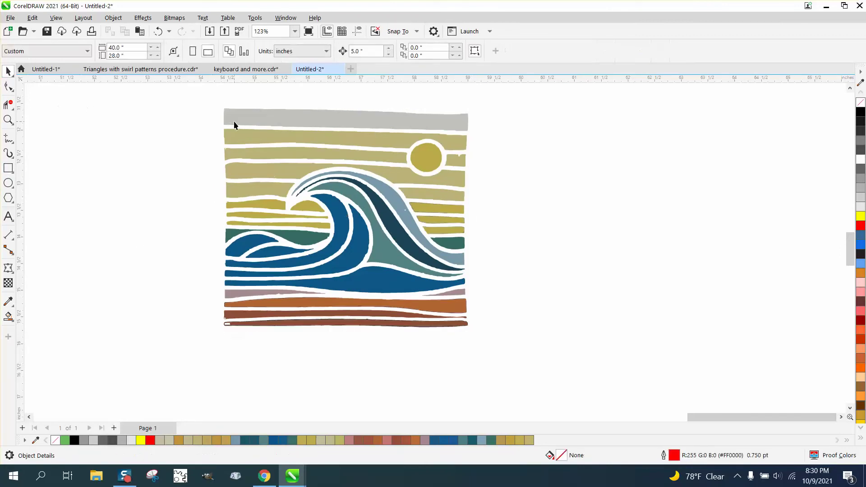
{"action": "left_click", "coordinate": [235, 122]}
{"action": "mouse_move", "coordinate": [235, 122]}
{"action": "left_mouse_down"}
{"action": "mouse_move", "coordinate": [253, 184]}
{"action": "mouse_move", "coordinate": [236, 136]}
{"action": "left_mouse_up"}
{"action": "left_click", "coordinate": [11, 169]}
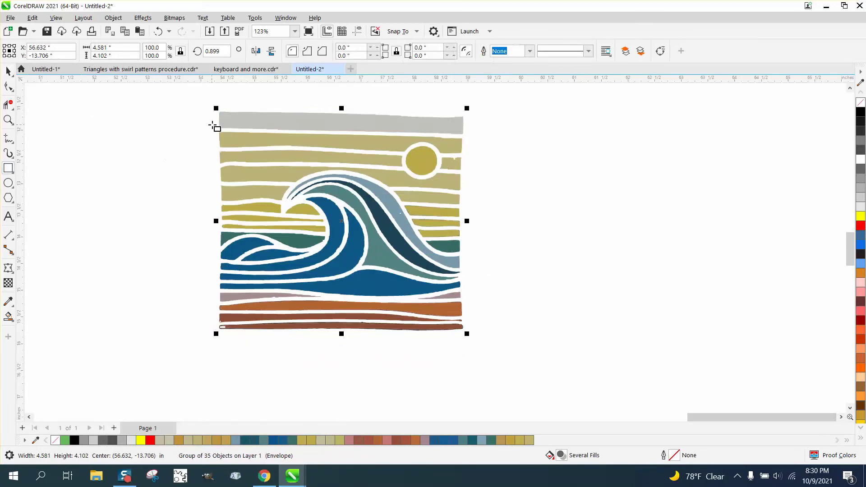
{"action": "mouse_move", "coordinate": [219, 116]}
{"action": "left_mouse_down"}
{"action": "mouse_move", "coordinate": [231, 316]}
{"action": "mouse_move", "coordinate": [460, 322]}
{"action": "left_mouse_up"}
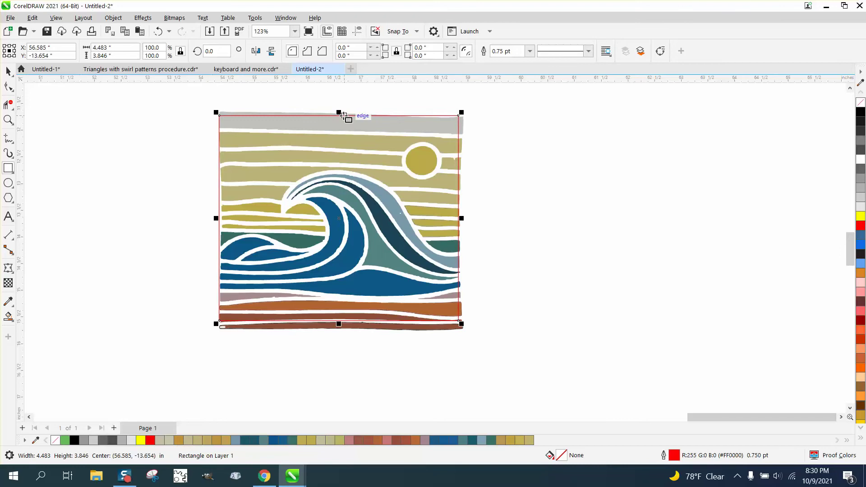
{"action": "left_click_drag", "start_coordinate": [340, 113], "coordinate": [339, 120]}
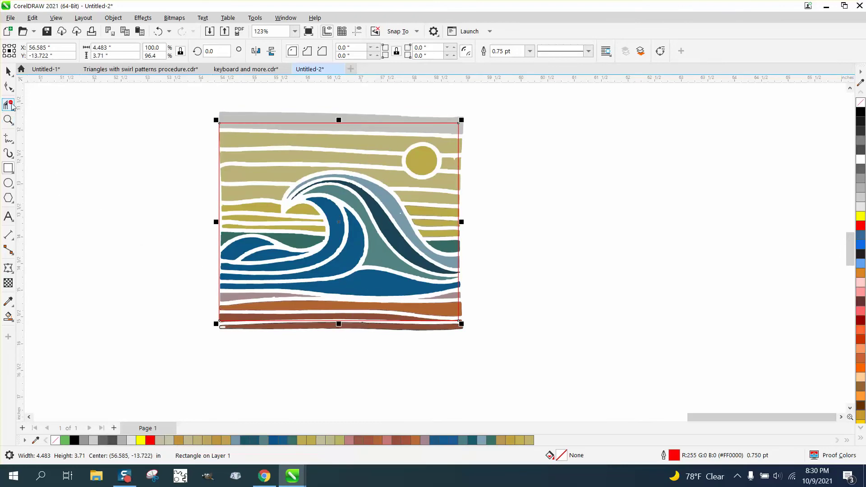
- Round the rectangle's corners slightly and pull its right edge inward, then select it with the artwork
{"action": "left_click", "coordinate": [10, 89]}
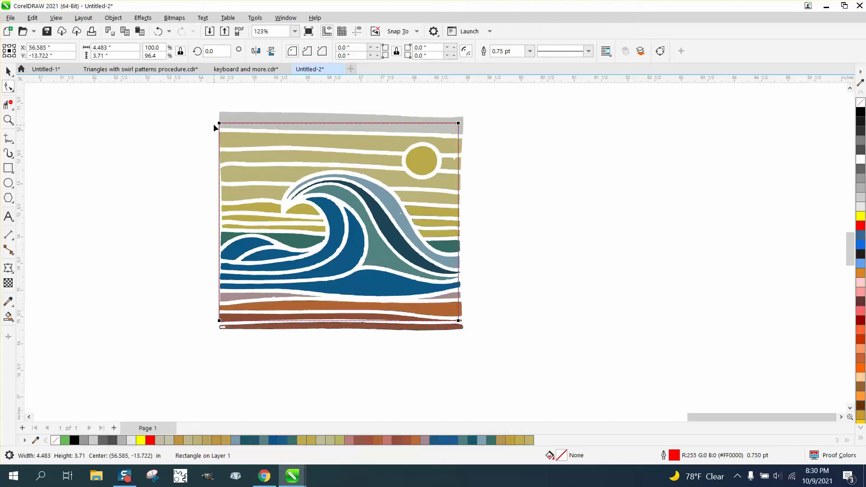
{"action": "left_click_drag", "start_coordinate": [218, 327], "coordinate": [221, 321]}
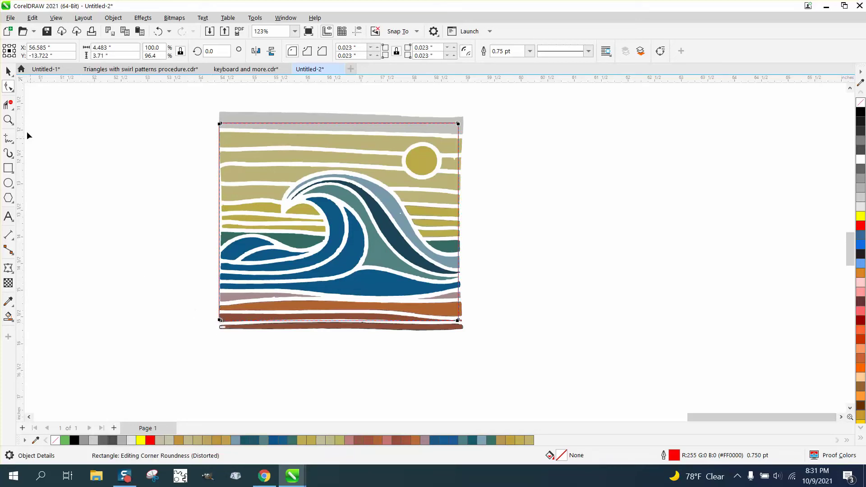
{"action": "left_click", "coordinate": [9, 73]}
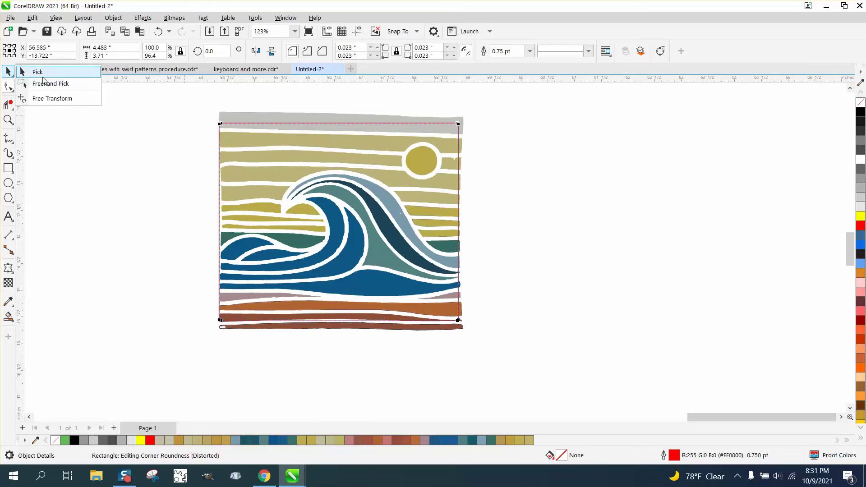
{"action": "left_click", "coordinate": [200, 117]}
{"action": "left_click_drag", "start_coordinate": [219, 224], "coordinate": [223, 224]}
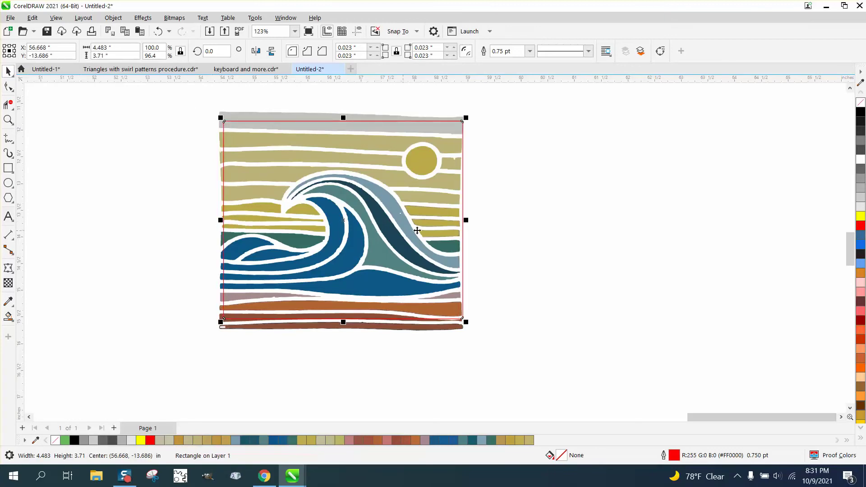
{"action": "left_click_drag", "start_coordinate": [467, 220], "coordinate": [459, 221]}
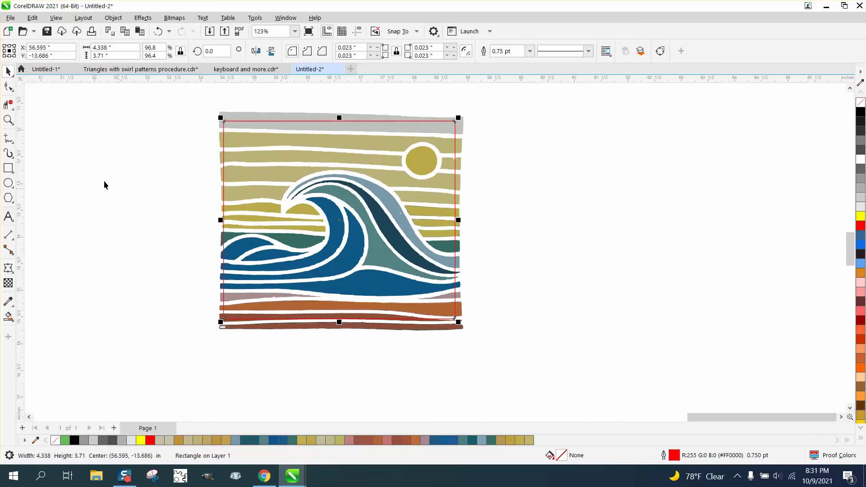
{"action": "left_click_drag", "start_coordinate": [188, 101], "coordinate": [550, 390]}
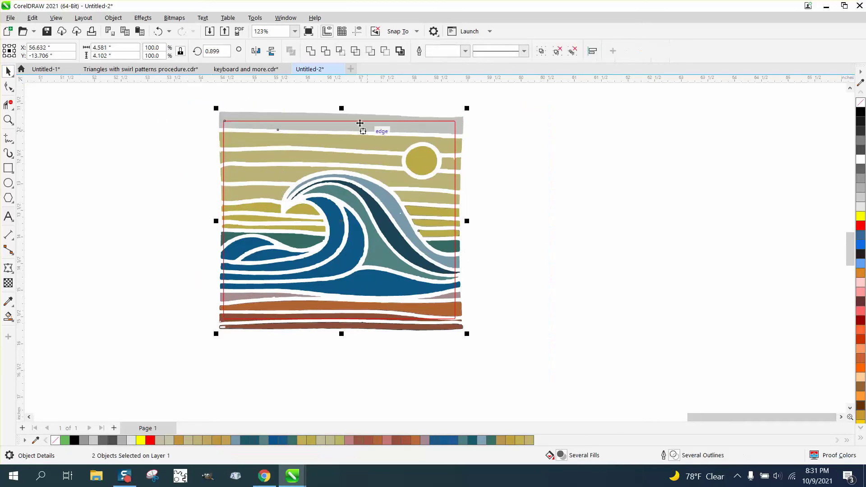
- Intersect the rectangle with the artwork, move the cropped copy beside the original, and straighten it by 0.579°
{"action": "left_click", "coordinate": [339, 52]}
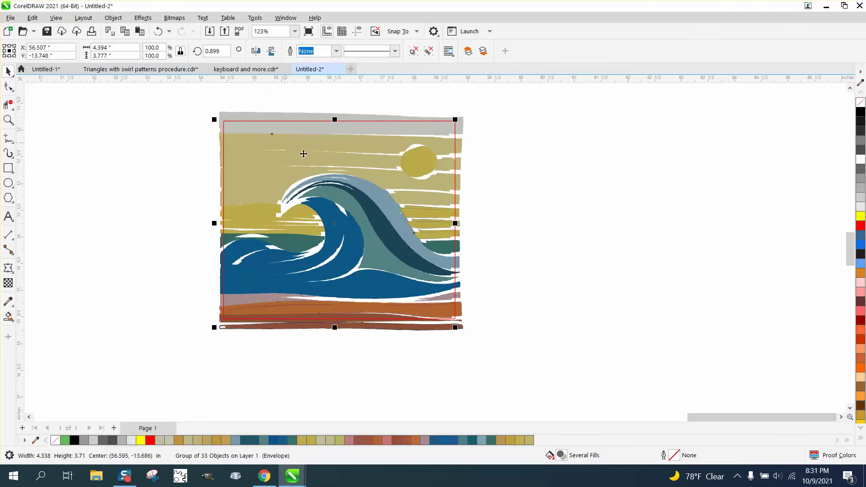
{"action": "left_click_drag", "start_coordinate": [304, 154], "coordinate": [614, 191]}
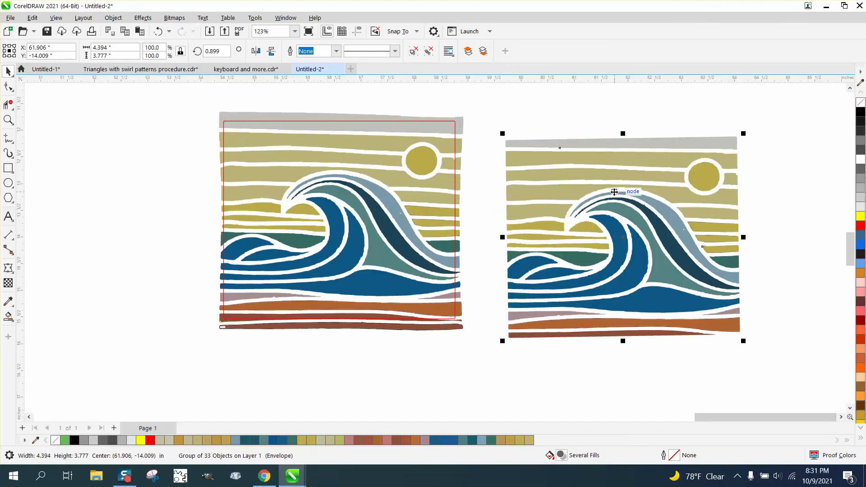
{"action": "left_click_drag", "start_coordinate": [526, 278], "coordinate": [514, 251]}
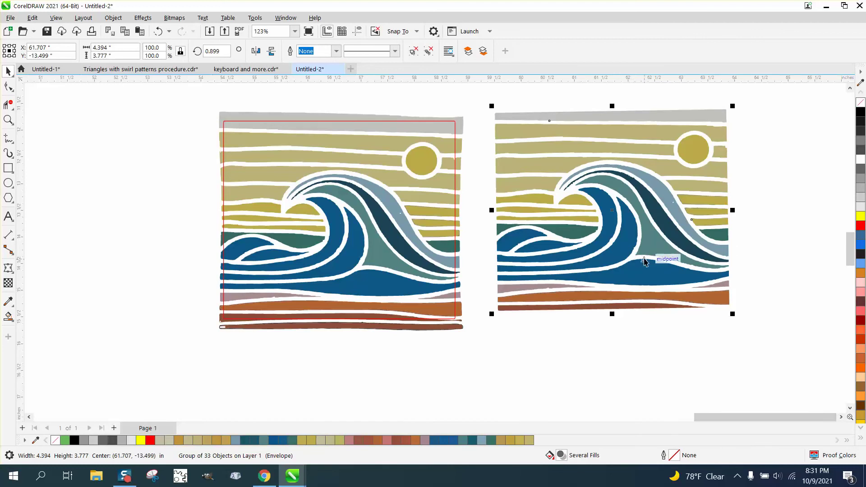
{"action": "left_click", "coordinate": [646, 257]}
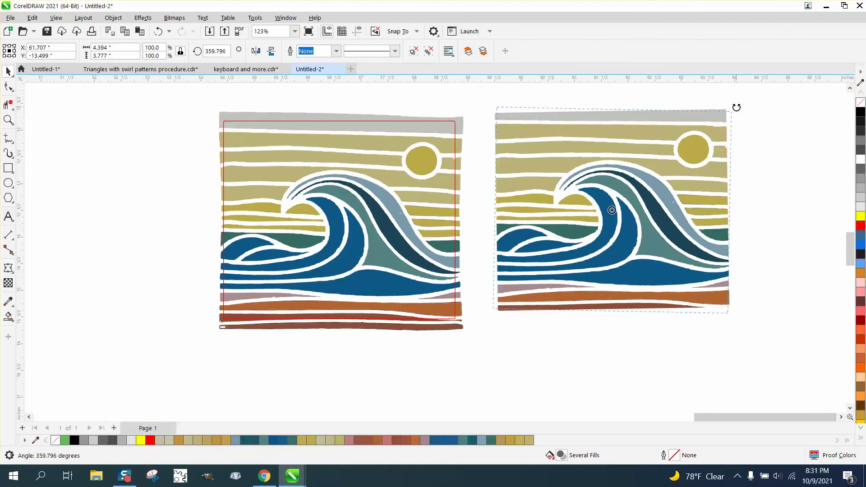
{"action": "left_click_drag", "start_coordinate": [735, 107], "coordinate": [738, 110]}
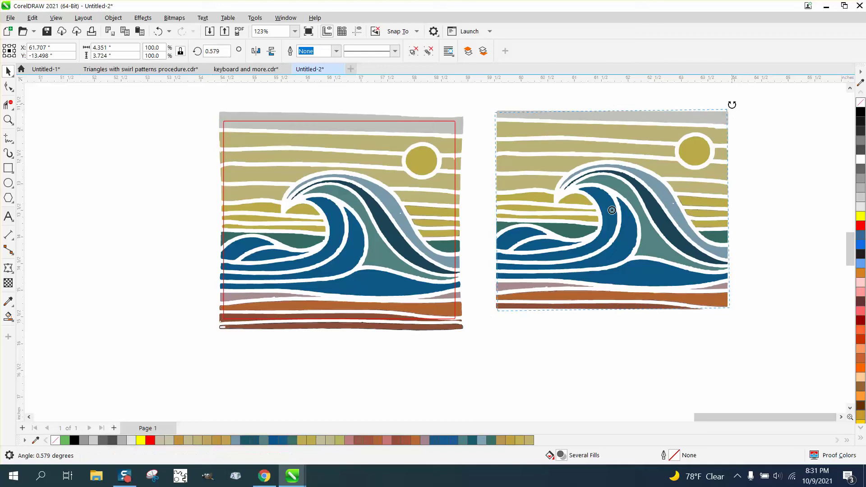
{"action": "left_click", "coordinate": [702, 154]}
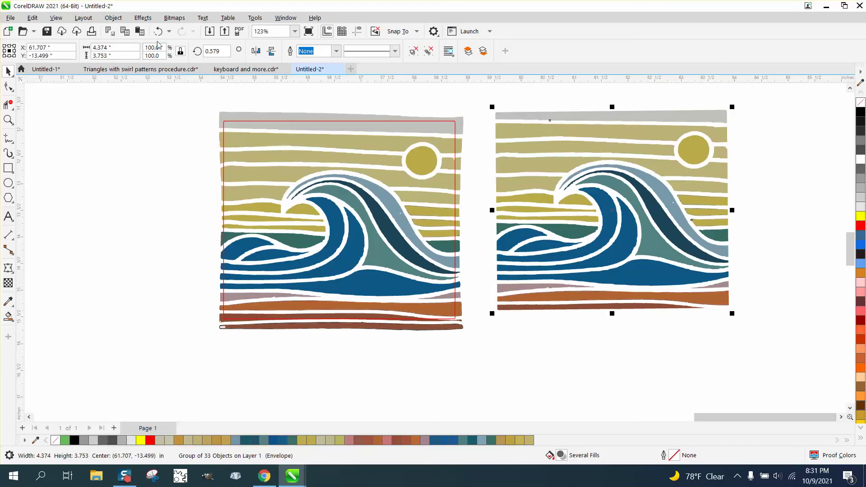
- Ungroup the cropped copy and recolour its sun from yellow, tinted toward red, to golden #FFCF00
{"action": "left_click", "coordinate": [113, 18]}
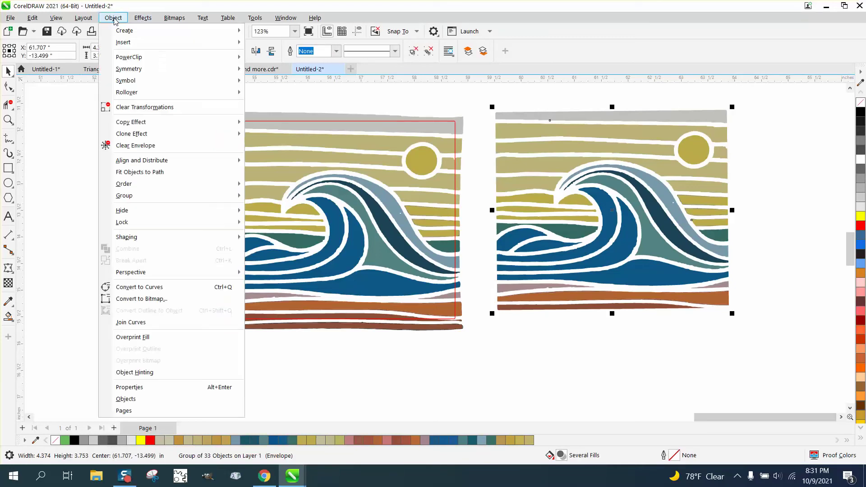
{"action": "mouse_move", "coordinate": [205, 201]}
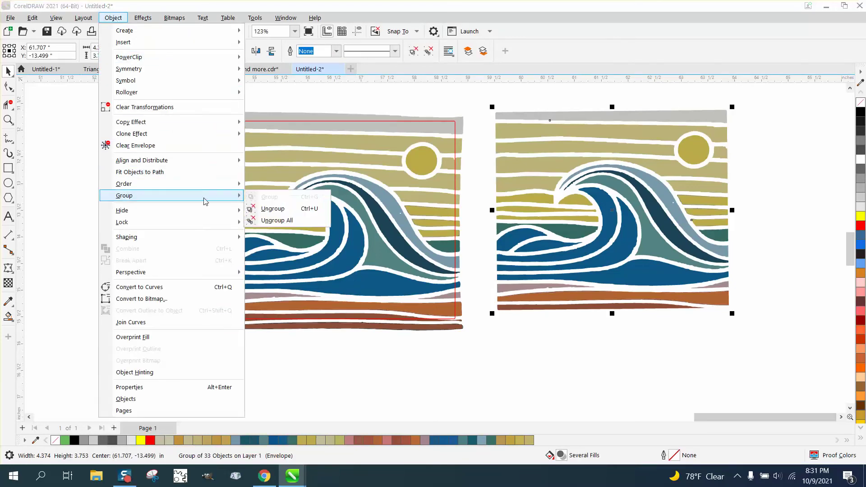
{"action": "left_click", "coordinate": [273, 209]}
{"action": "left_click", "coordinate": [77, 169]}
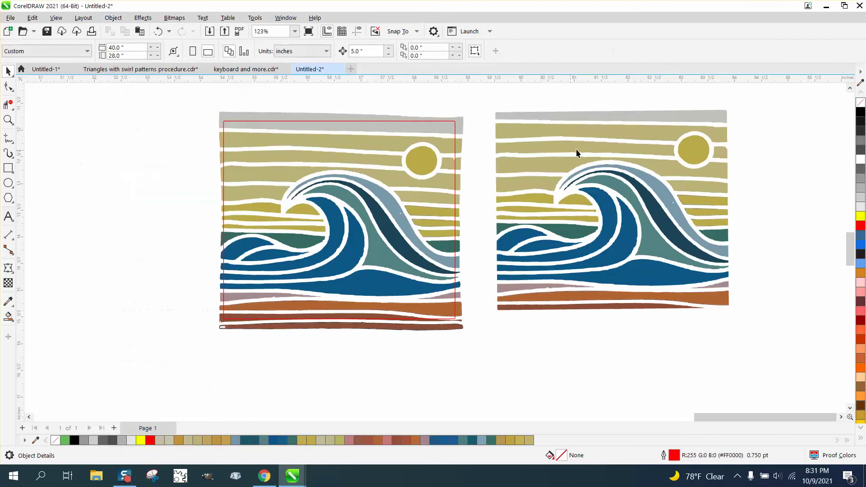
{"action": "left_click", "coordinate": [695, 150]}
{"action": "left_click", "coordinate": [860, 219]}
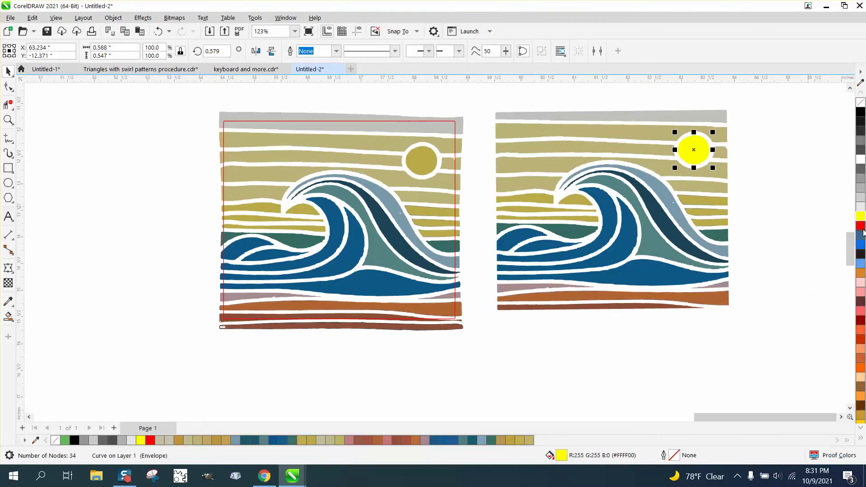
{"action": "left_click", "coordinate": [862, 227], "text": "ctrl"}
{"action": "left_click", "coordinate": [860, 229], "text": "ctrl"}
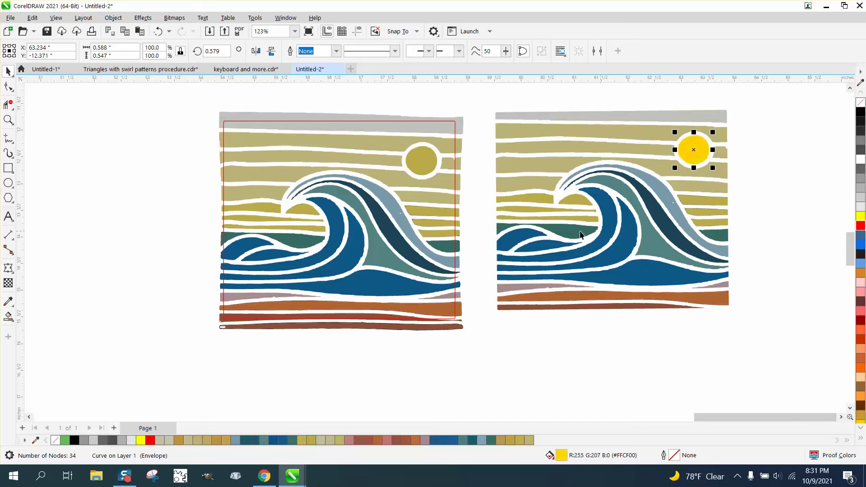
{"action": "left_click", "coordinate": [9, 168]}
- Draw a frame rectangle around the right copy, narrow it to 4.615 inches, and Smart Fill its gaps black
{"action": "left_click_drag", "start_coordinate": [484, 105], "coordinate": [736, 314]}
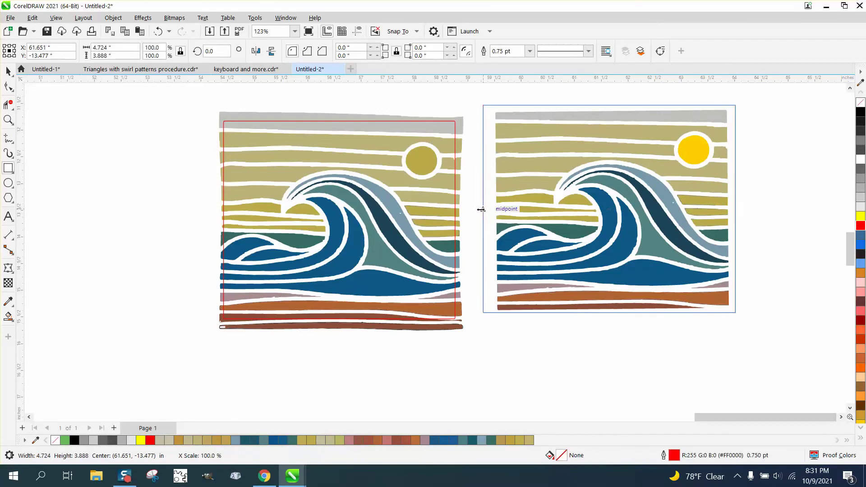
{"action": "left_click_drag", "start_coordinate": [483, 209], "coordinate": [485, 209]}
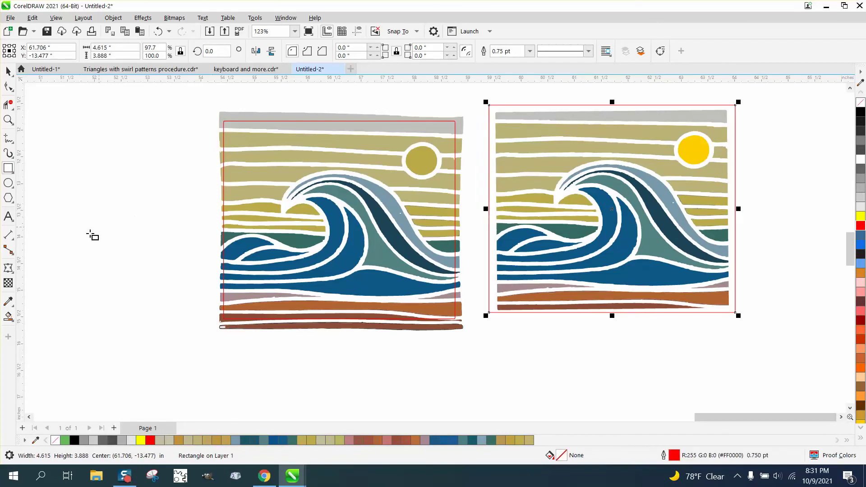
{"action": "left_click", "coordinate": [6, 318]}
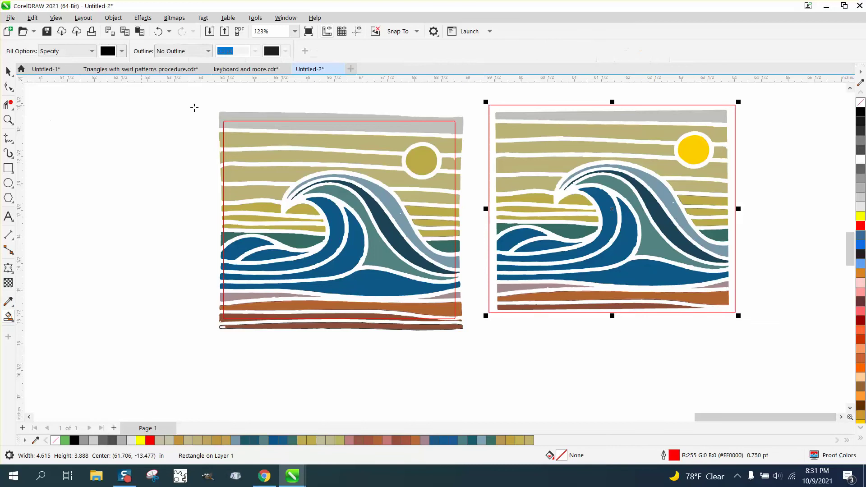
{"action": "left_click", "coordinate": [494, 121]}
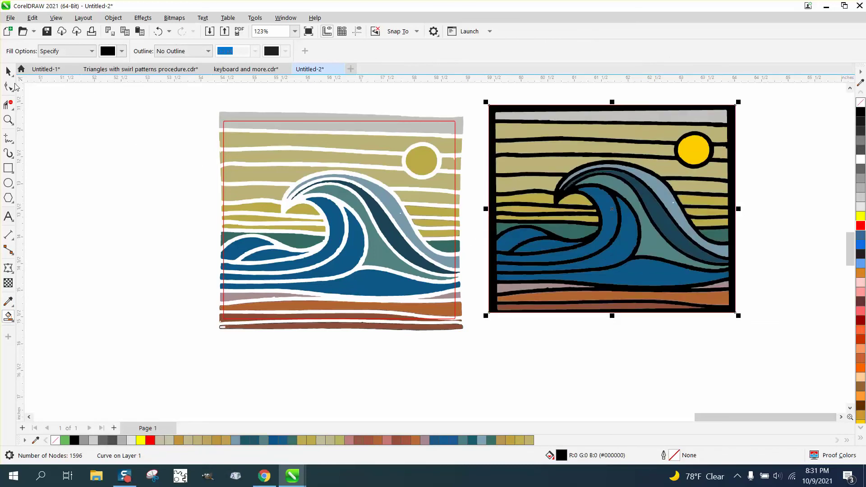
{"action": "left_click", "coordinate": [9, 119]}
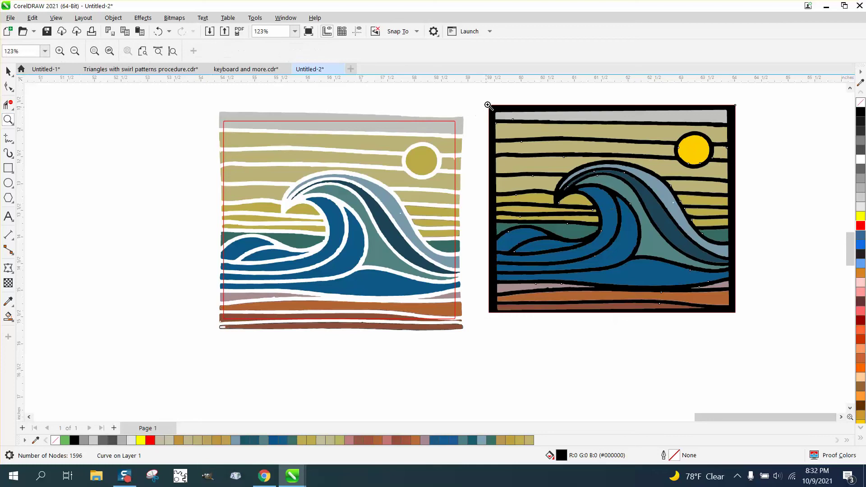
{"action": "left_click_drag", "start_coordinate": [606, 204], "coordinate": [770, 313]}
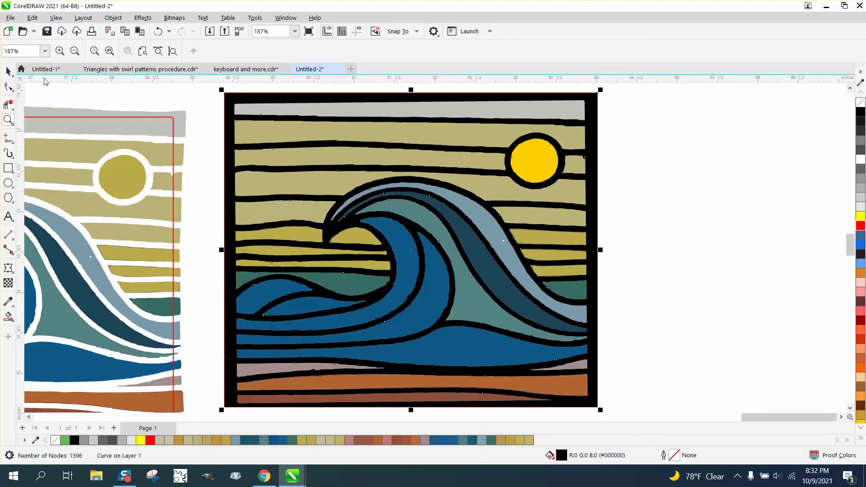
{"action": "left_click", "coordinate": [7, 71]}
{"action": "left_click", "coordinate": [619, 259]}
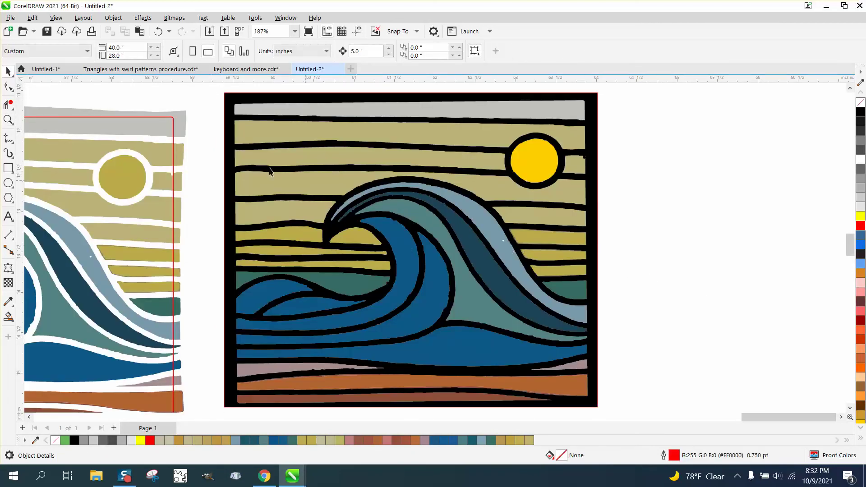
{"action": "left_click", "coordinate": [8, 120]}
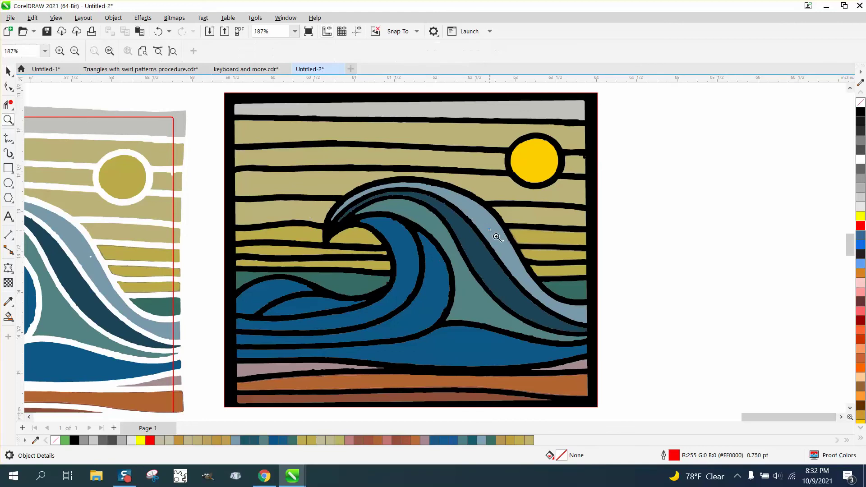
{"action": "left_click_drag", "start_coordinate": [496, 237], "coordinate": [551, 266]}
{"action": "left_click", "coordinate": [8, 86]}
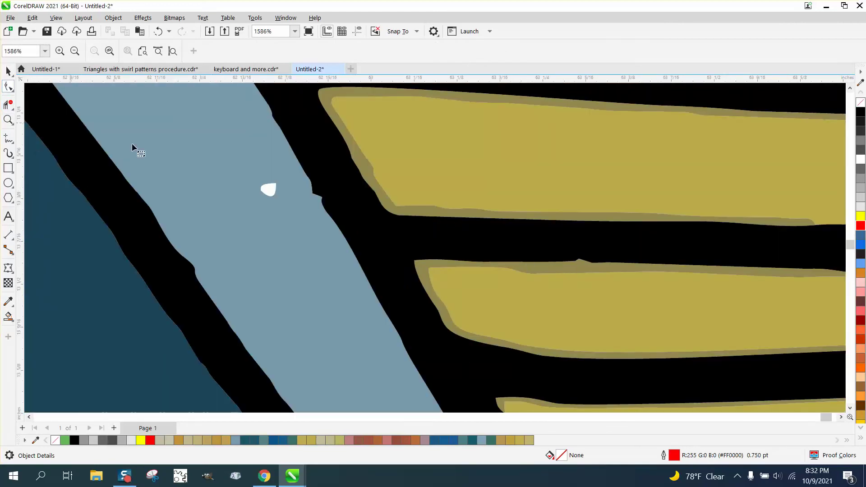
{"action": "left_click", "coordinate": [275, 190]}
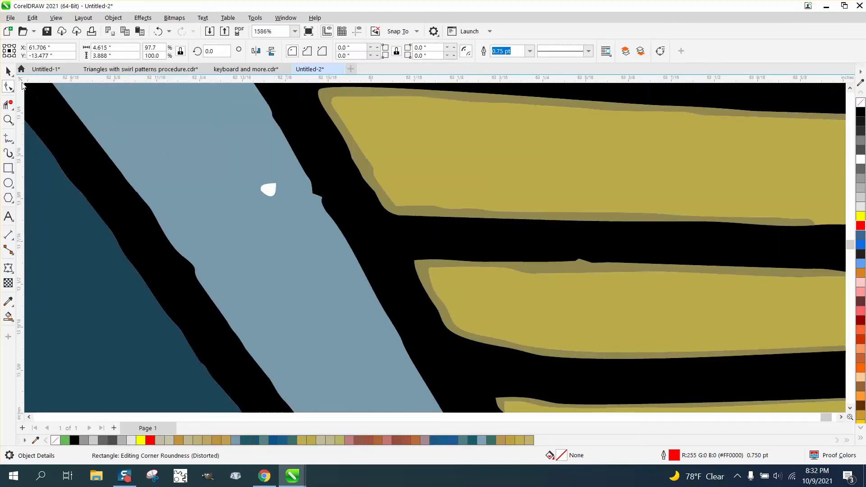
{"action": "left_click", "coordinate": [8, 71]}
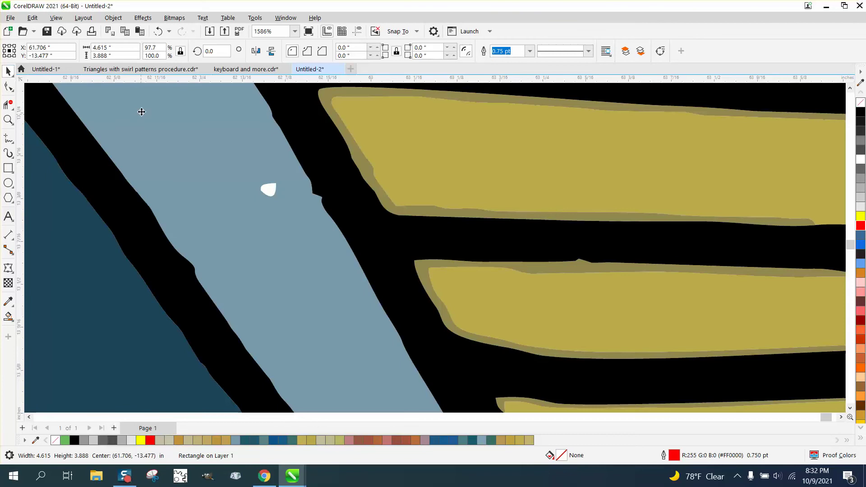
{"action": "left_click", "coordinate": [109, 20]}
{"action": "mouse_move", "coordinate": [157, 198]}
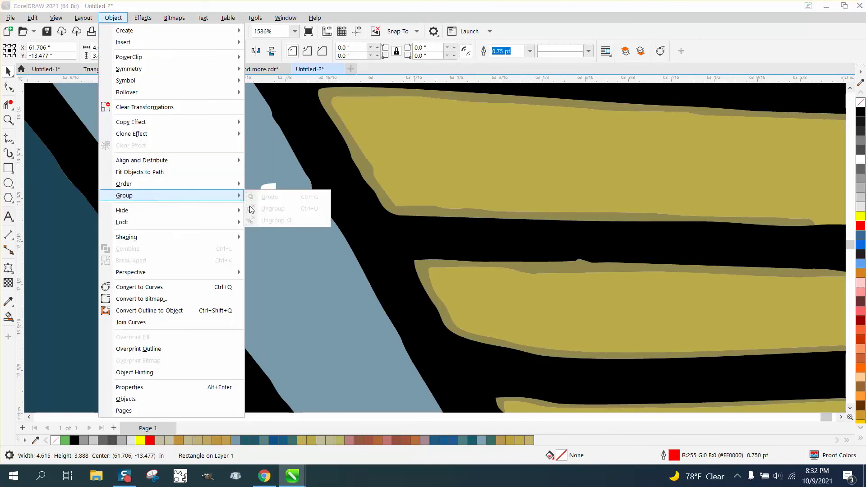
{"action": "left_click", "coordinate": [526, 268]}
{"action": "scroll", "coordinate": [422, 259], "scroll_direction": "down", "scroll_amount": 6}
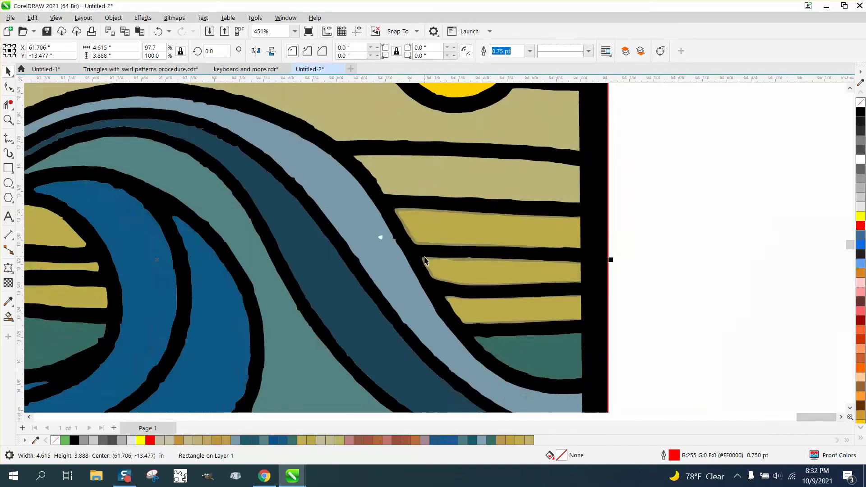
{"action": "scroll", "coordinate": [425, 260], "scroll_direction": "down", "scroll_amount": 1}
{"action": "left_click", "coordinate": [631, 236]}
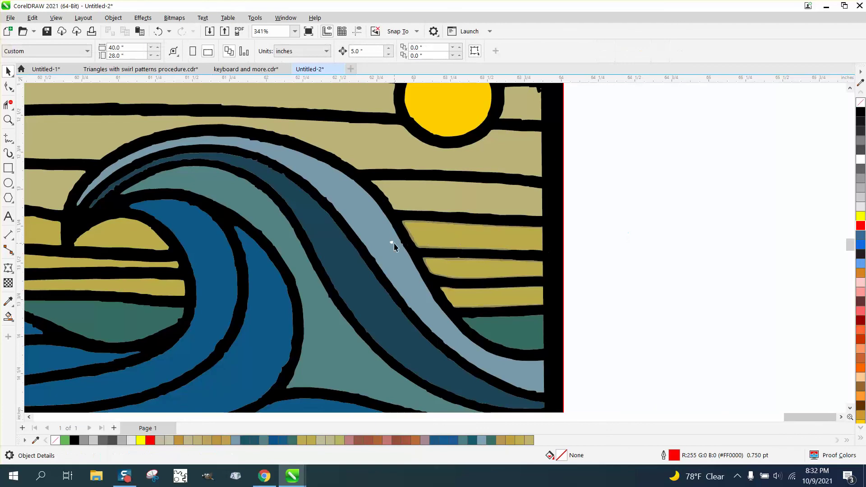
- Break the light-blue wave band curve apart into separate pieces
{"action": "left_click", "coordinate": [394, 246]}
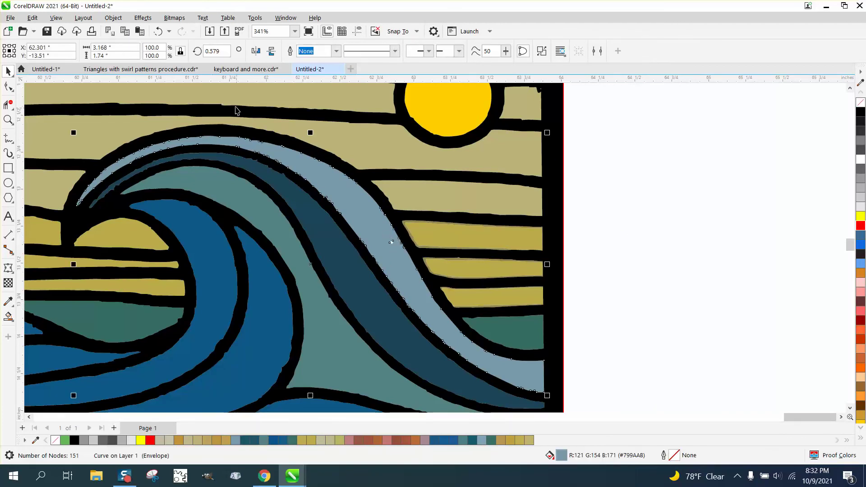
{"action": "left_click", "coordinate": [112, 18]}
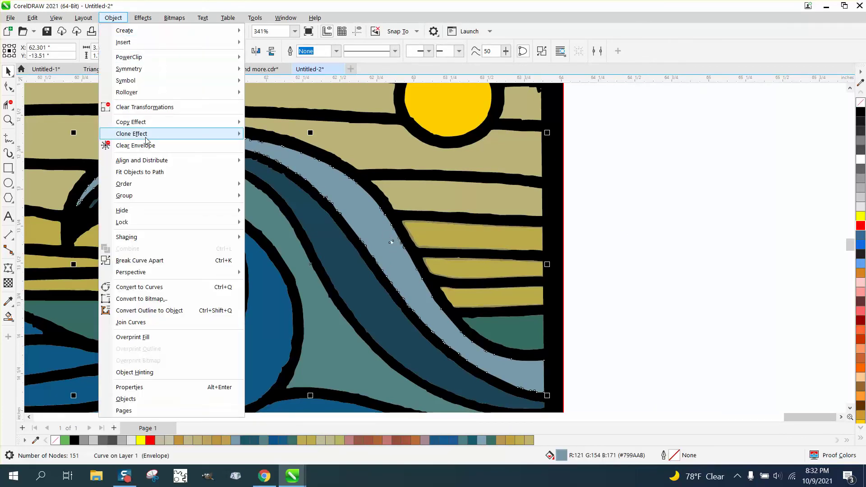
{"action": "mouse_move", "coordinate": [148, 201]}
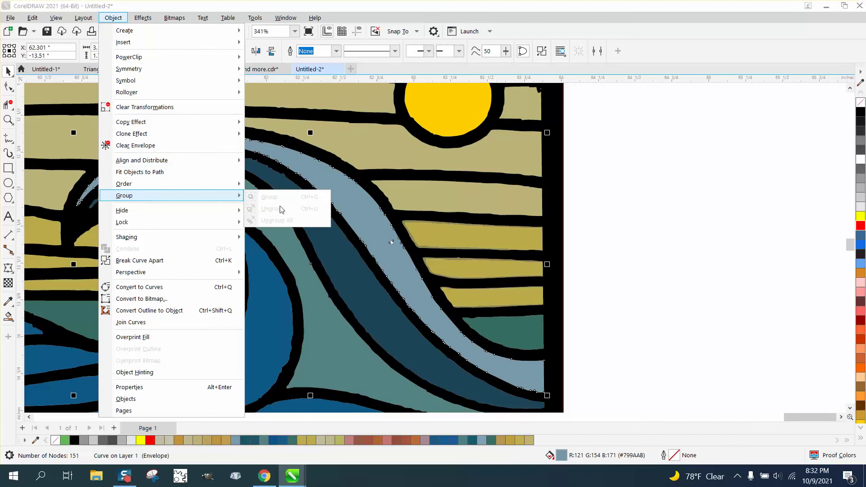
{"action": "left_click", "coordinate": [172, 262]}
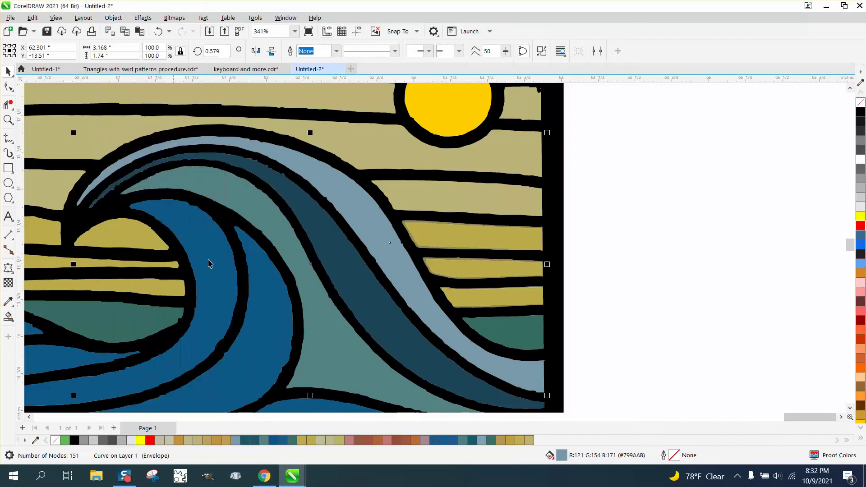
{"action": "left_click", "coordinate": [671, 248]}
{"action": "scroll", "coordinate": [654, 248], "scroll_direction": "down", "scroll_amount": 1}
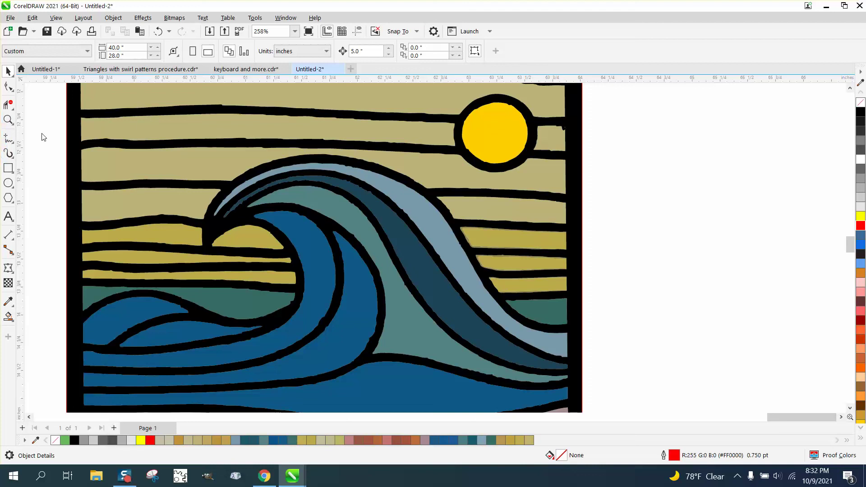
- Zoom in on the yellow sky bands and select the darker rim around the upper yellow band
{"action": "left_click", "coordinate": [8, 120]}
{"action": "left_click_drag", "start_coordinate": [583, 269], "coordinate": [654, 283]}
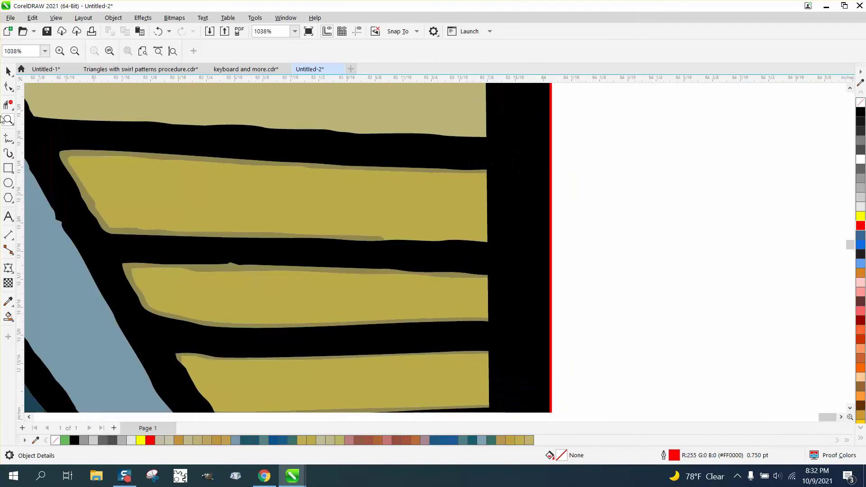
{"action": "left_click", "coordinate": [8, 71]}
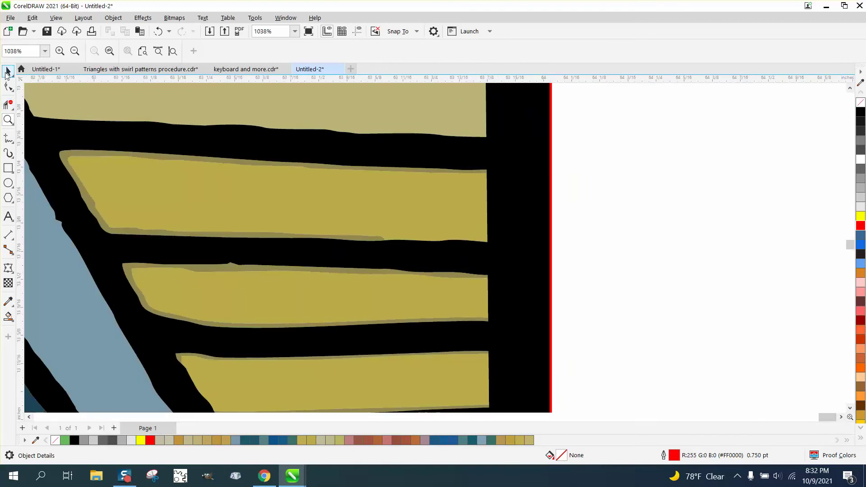
{"action": "left_click", "coordinate": [415, 171]}
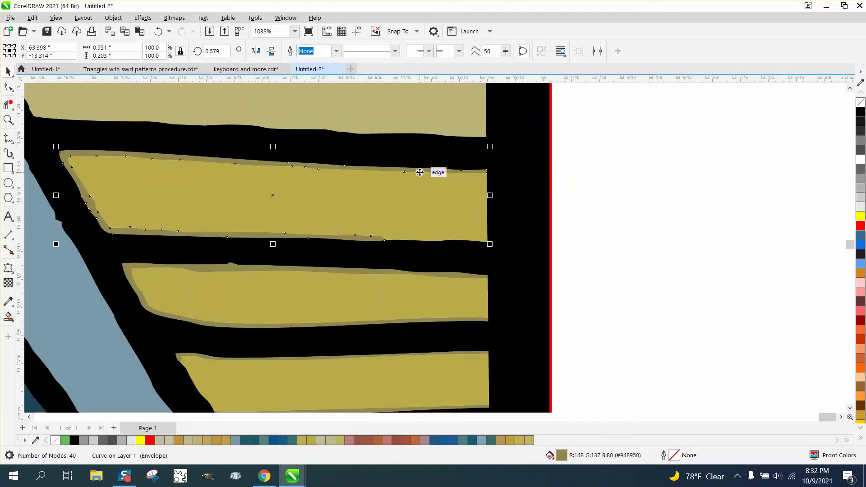
{"action": "left_click", "coordinate": [420, 172]}
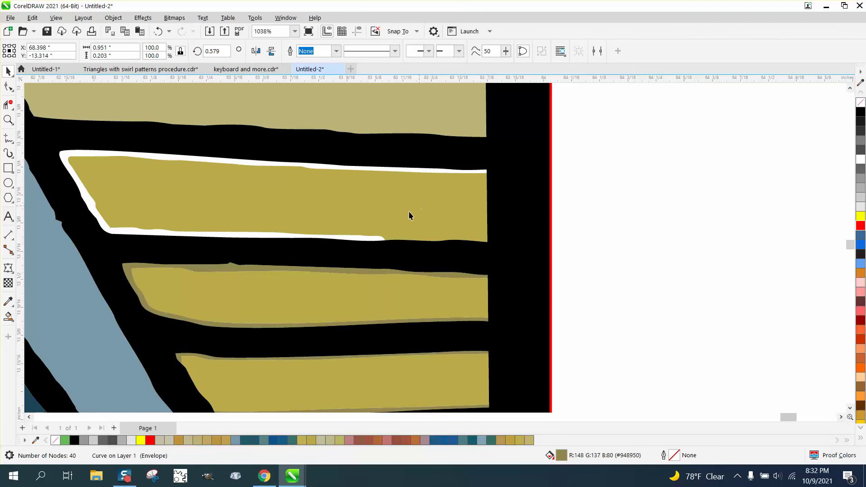
- Smart Fill the upper band's white gap with the band's own sampled yellow (#BCAB4B)
{"action": "left_click", "coordinate": [8, 317]}
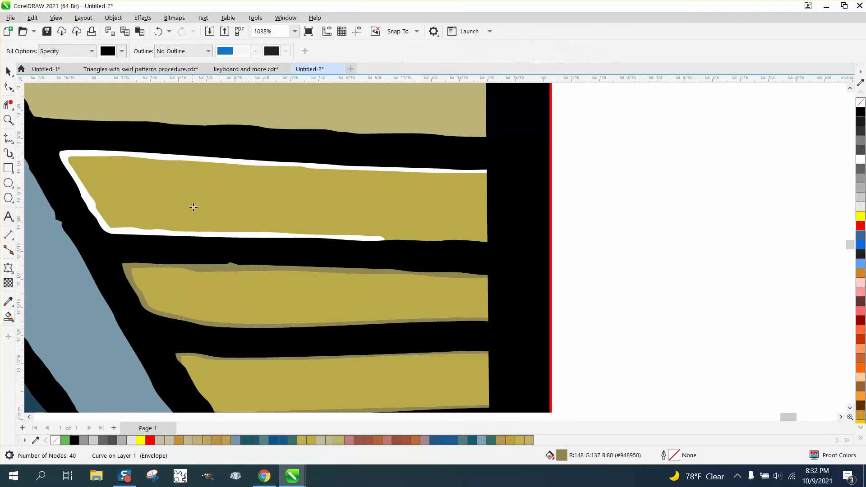
{"action": "left_click", "coordinate": [122, 52]}
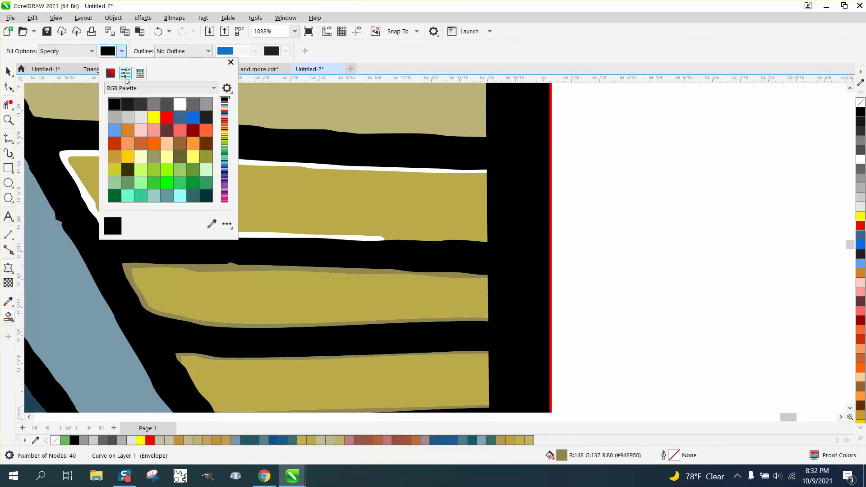
{"action": "left_click", "coordinate": [212, 223]}
{"action": "left_click", "coordinate": [264, 206]}
{"action": "left_click", "coordinate": [263, 202]}
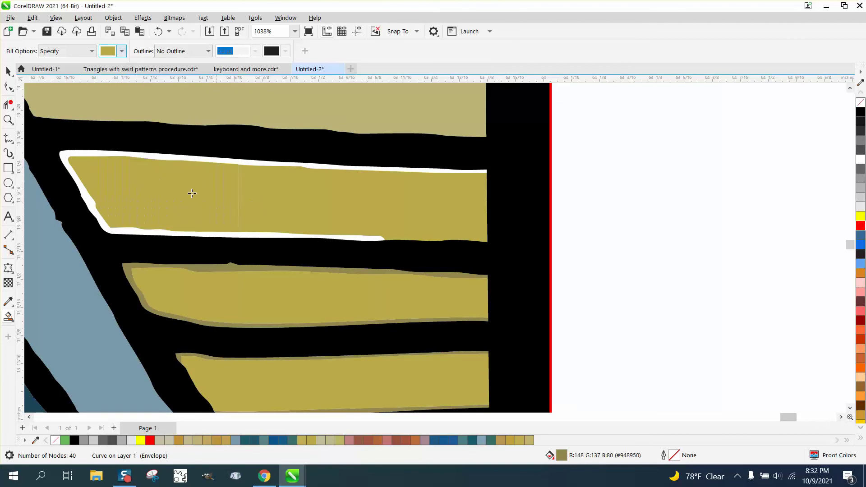
{"action": "left_click", "coordinate": [99, 154]}
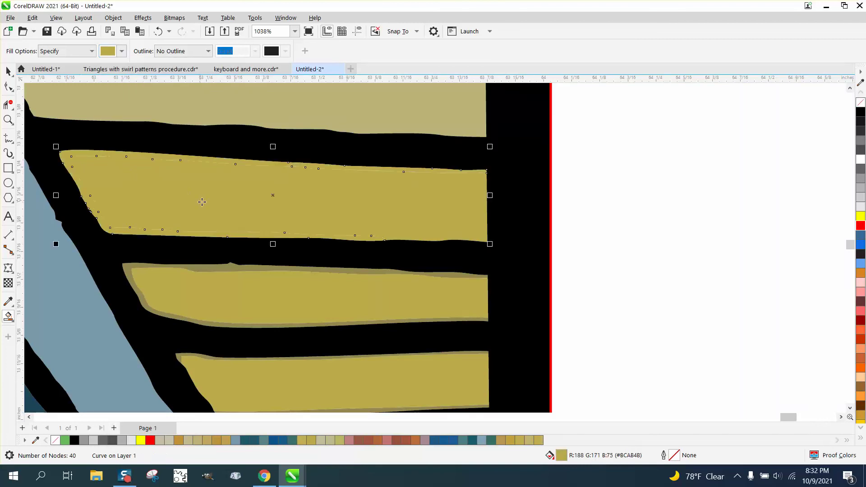
- Zoom to 1320% on the pink and orange bands at the bottom of the right-hand copy
{"action": "scroll", "coordinate": [297, 284], "scroll_direction": "down", "scroll_amount": 2}
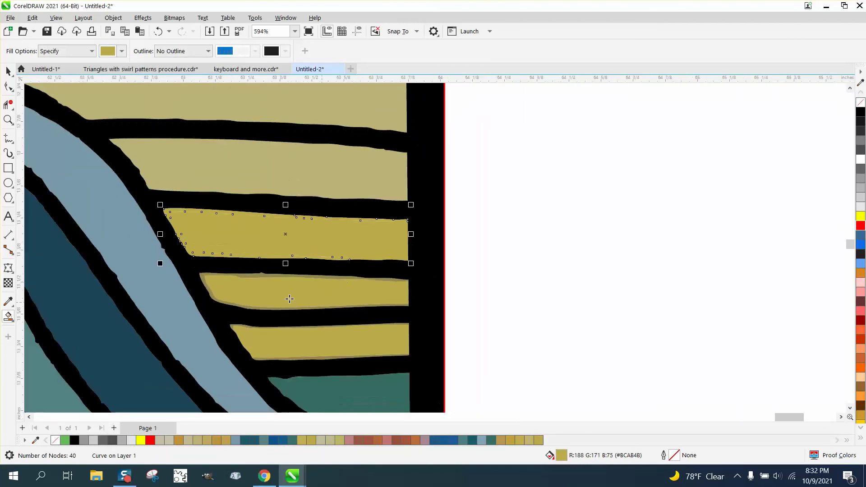
{"action": "scroll", "coordinate": [273, 312], "scroll_direction": "down", "scroll_amount": 3}
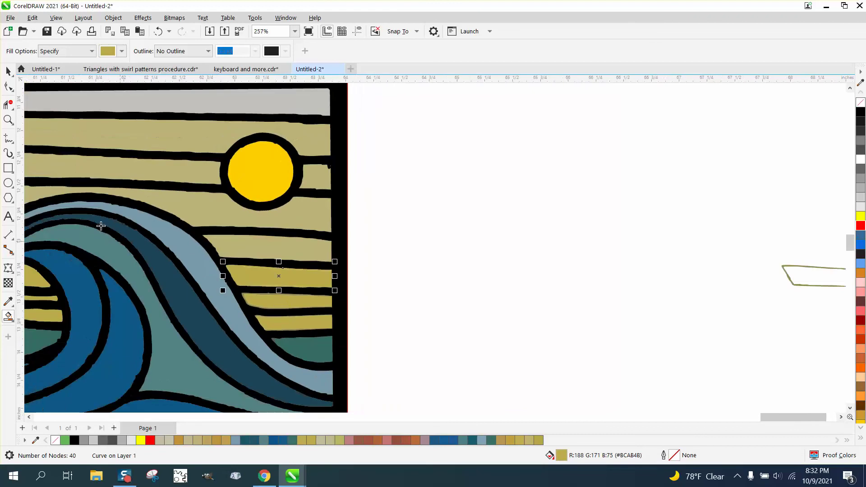
{"action": "left_click", "coordinate": [8, 120]}
{"action": "left_click", "coordinate": [330, 348]}
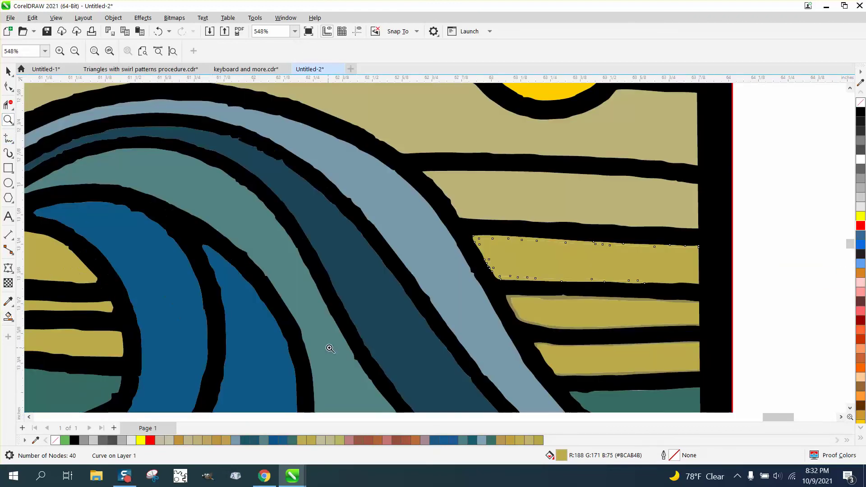
{"action": "scroll", "coordinate": [330, 349], "scroll_direction": "down", "scroll_amount": 7}
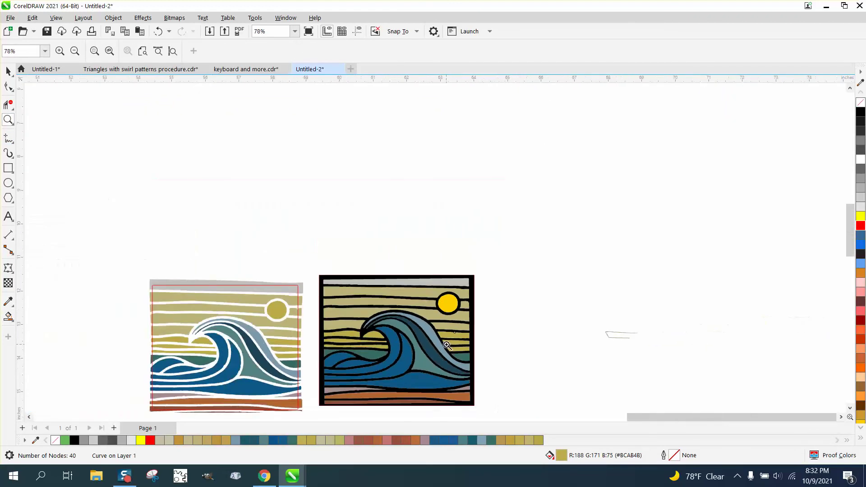
{"action": "scroll", "coordinate": [447, 345], "scroll_direction": "down", "scroll_amount": 1}
{"action": "scroll", "coordinate": [255, 352], "scroll_direction": "down", "scroll_amount": 1}
{"action": "scroll", "coordinate": [121, 313], "scroll_direction": "up", "scroll_amount": 8}
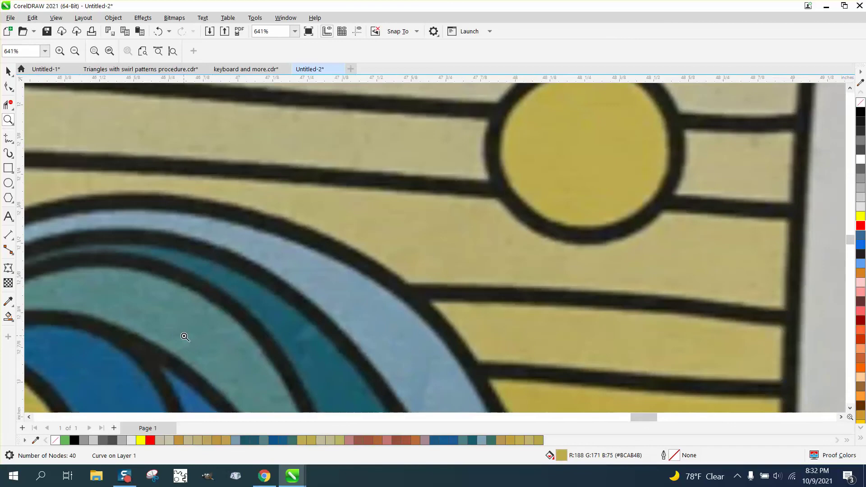
{"action": "scroll", "coordinate": [320, 300], "scroll_direction": "down", "scroll_amount": 6}
{"action": "scroll", "coordinate": [524, 307], "scroll_direction": "down", "scroll_amount": 2}
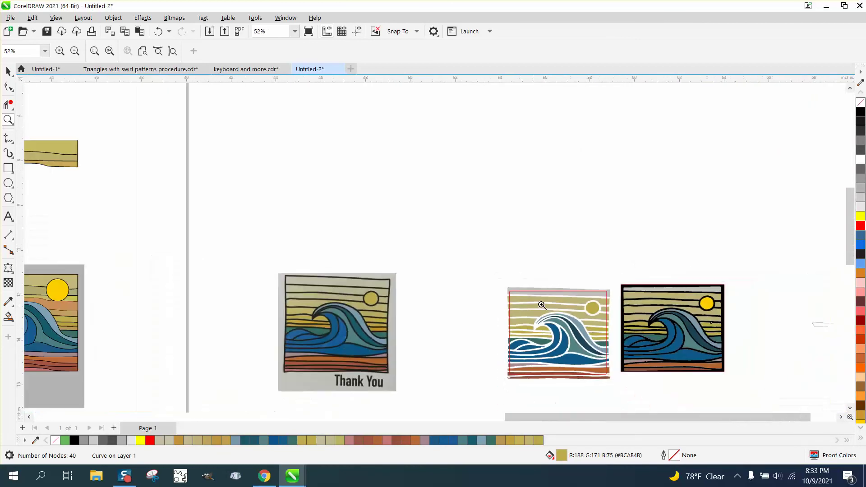
{"action": "left_click_drag", "start_coordinate": [617, 283], "coordinate": [739, 379]}
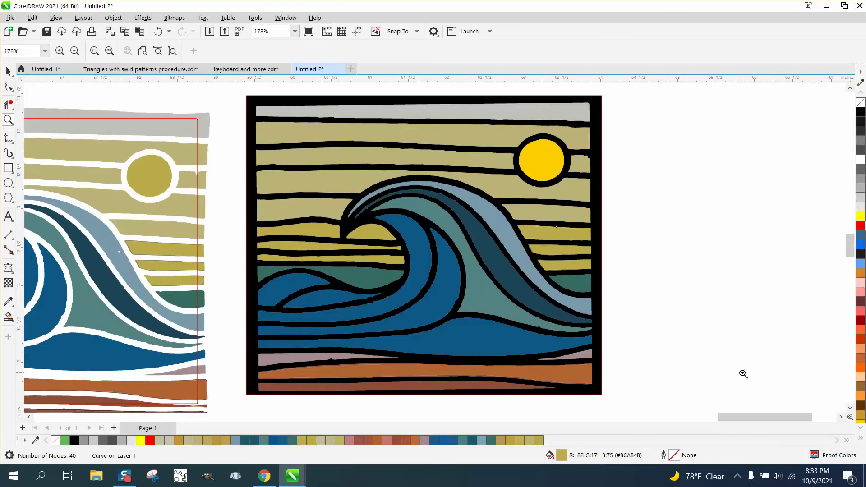
{"action": "left_click_drag", "start_coordinate": [298, 342], "coordinate": [410, 378]}
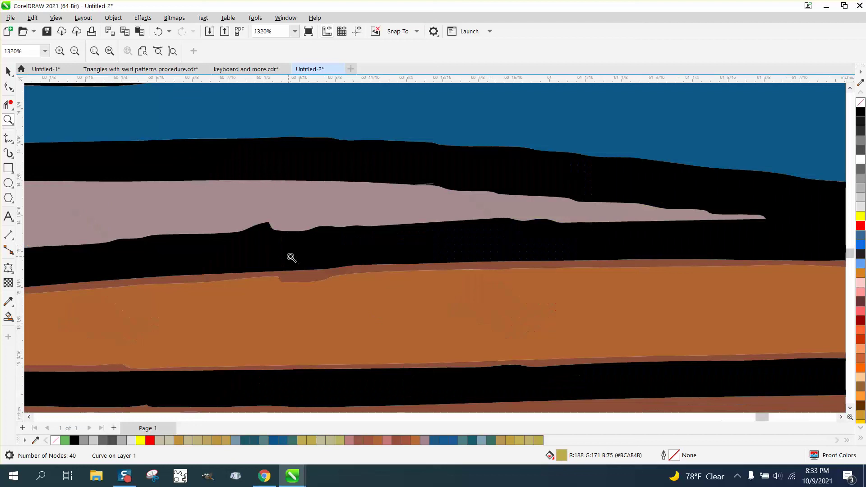
- Delete the red-brown background rectangle behind the bands
{"action": "left_click", "coordinate": [8, 71]}
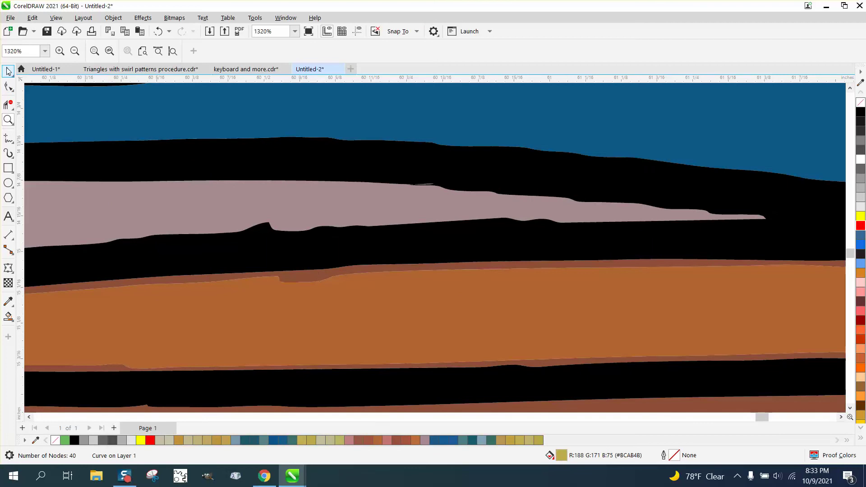
{"action": "left_click", "coordinate": [302, 277]}
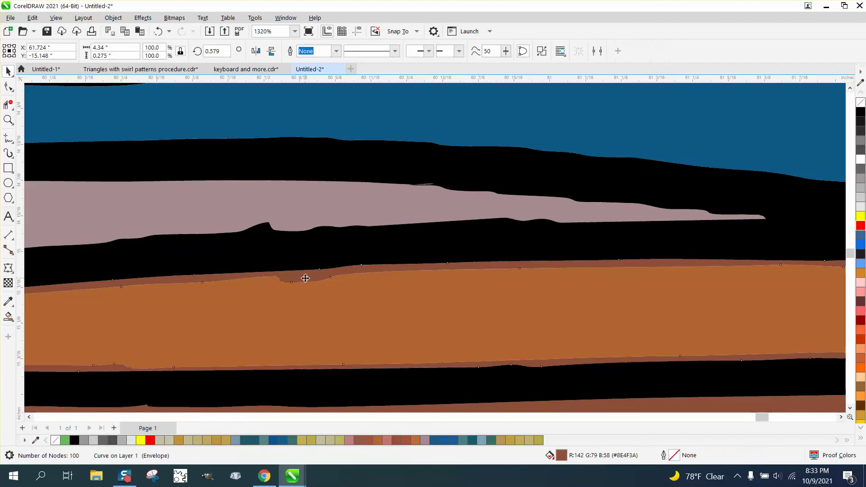
{"action": "key", "text": "Delete"}
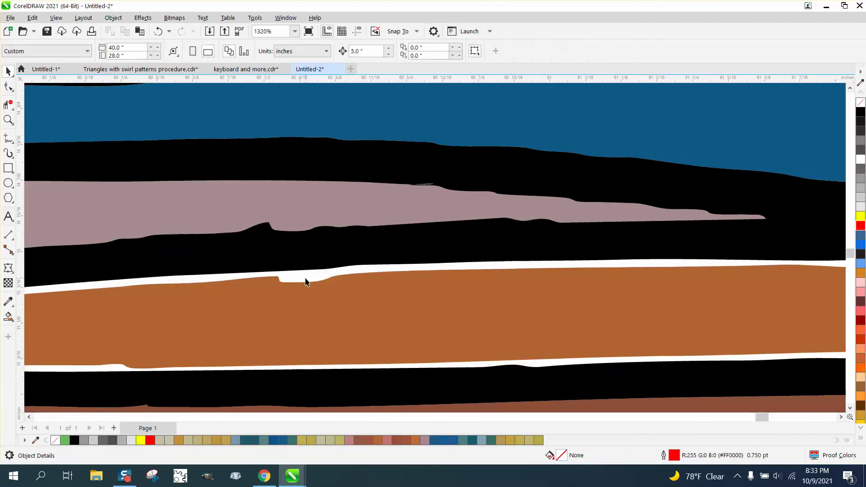
- Smart Fill the white gap above the orange band with its sampled orange (#B26533)
{"action": "left_click", "coordinate": [8, 318]}
{"action": "left_click", "coordinate": [122, 51]}
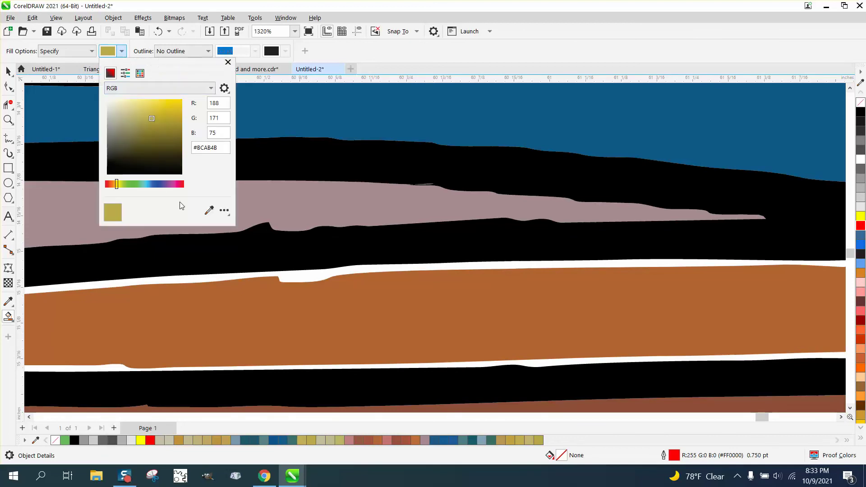
{"action": "left_click", "coordinate": [209, 210]}
{"action": "left_click", "coordinate": [250, 299]}
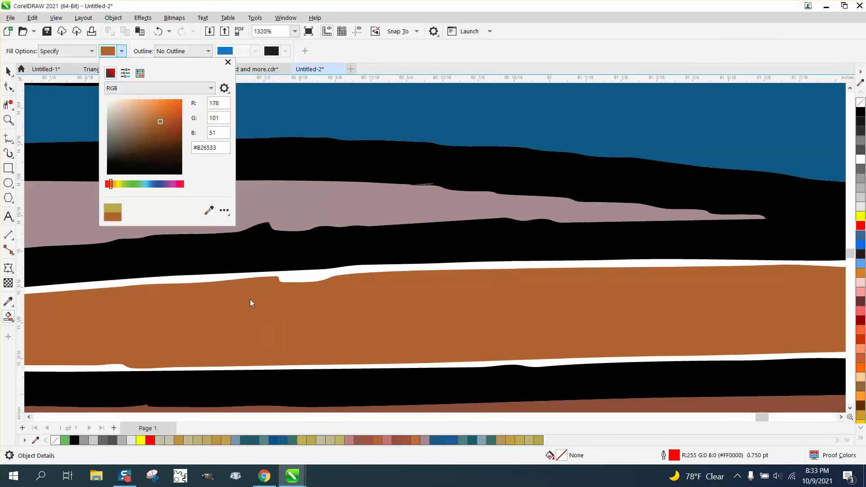
{"action": "left_click", "coordinate": [295, 276]}
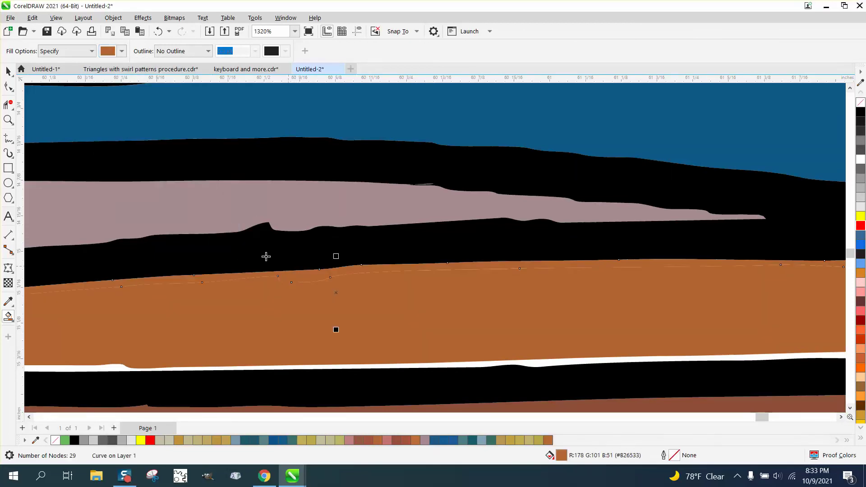
- Delete the stray nodes of the black line curve along the pink band's bump, lower and top edges
{"action": "left_click", "coordinate": [9, 93]}
{"action": "left_click", "coordinate": [277, 233]}
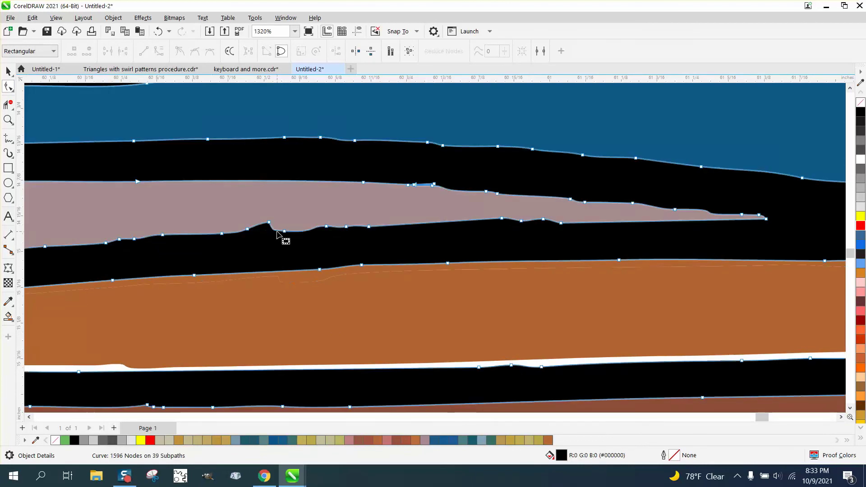
{"action": "left_click", "coordinate": [269, 223]}
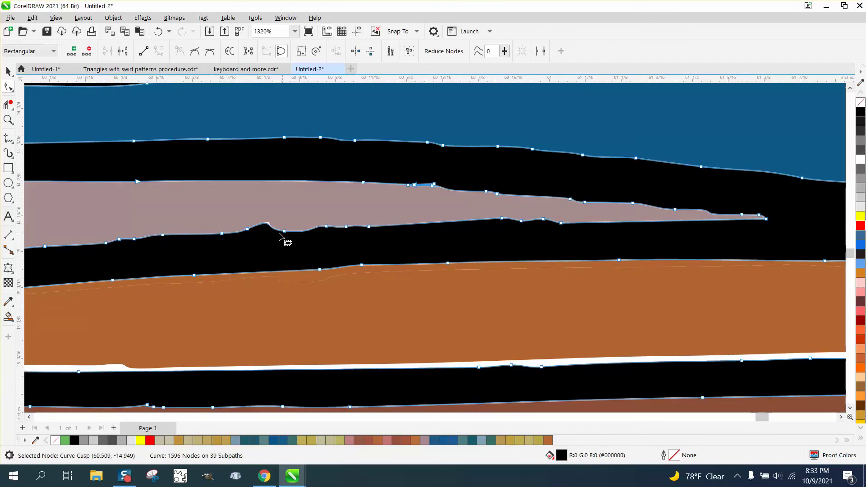
{"action": "key", "text": "Delete"}
{"action": "left_click_drag", "start_coordinate": [217, 225], "coordinate": [370, 248]}
{"action": "key", "text": "Delete"}
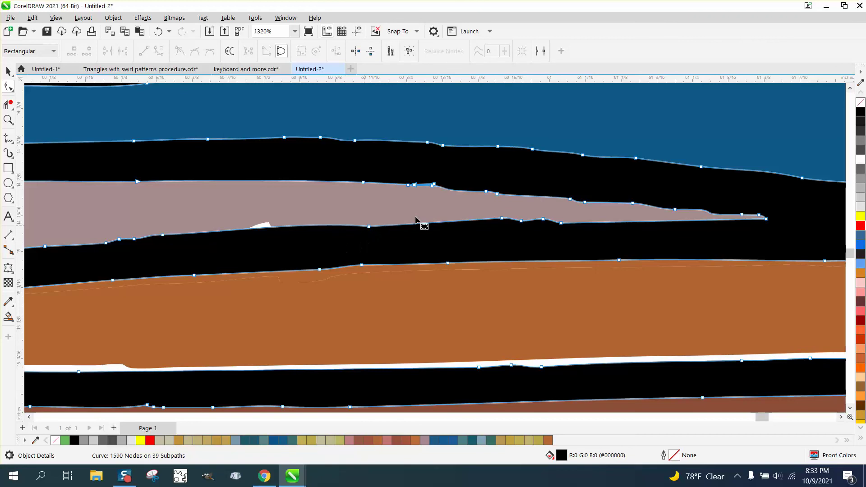
{"action": "left_click_drag", "start_coordinate": [395, 176], "coordinate": [447, 203]}
{"action": "key", "text": "Delete"}
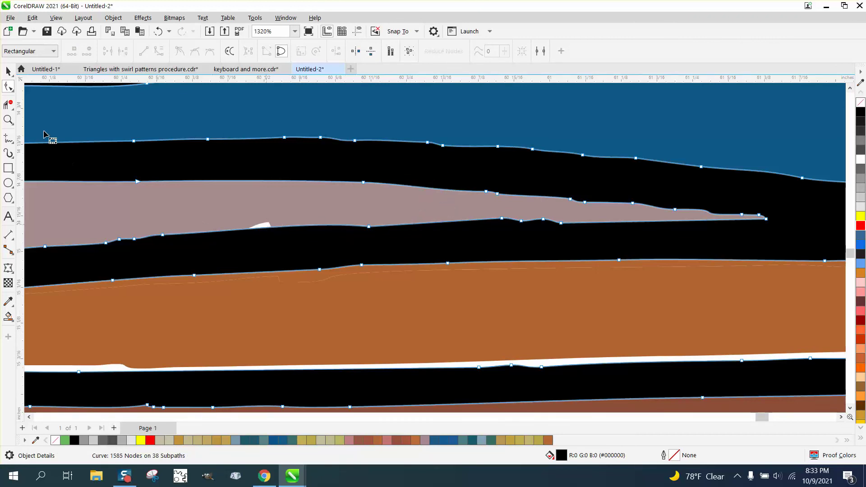
- Smart Fill the white sliver under the pink band with its sampled pink (#A68C90)
{"action": "left_click", "coordinate": [8, 317]}
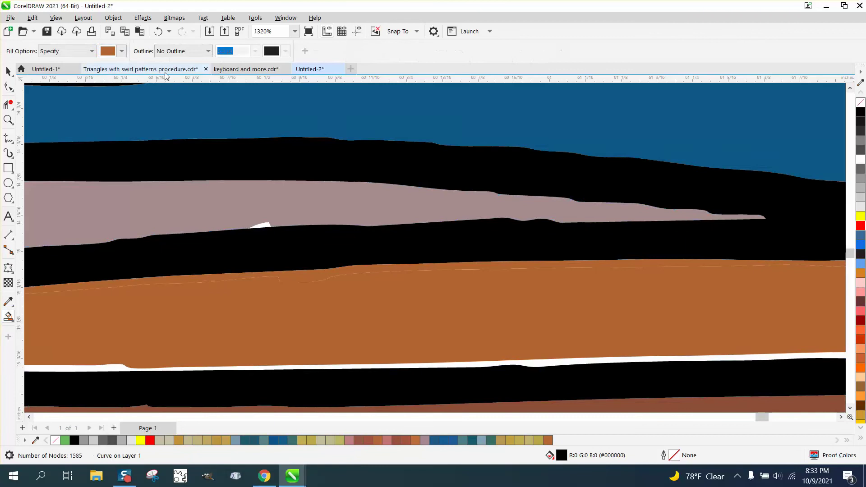
{"action": "left_click", "coordinate": [122, 51]}
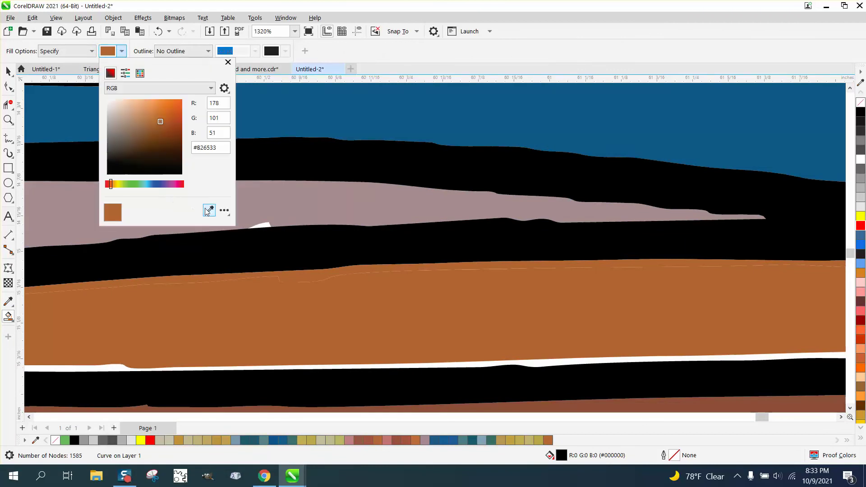
{"action": "left_click", "coordinate": [209, 211]}
{"action": "left_click", "coordinate": [253, 204]}
{"action": "left_click", "coordinate": [266, 225]}
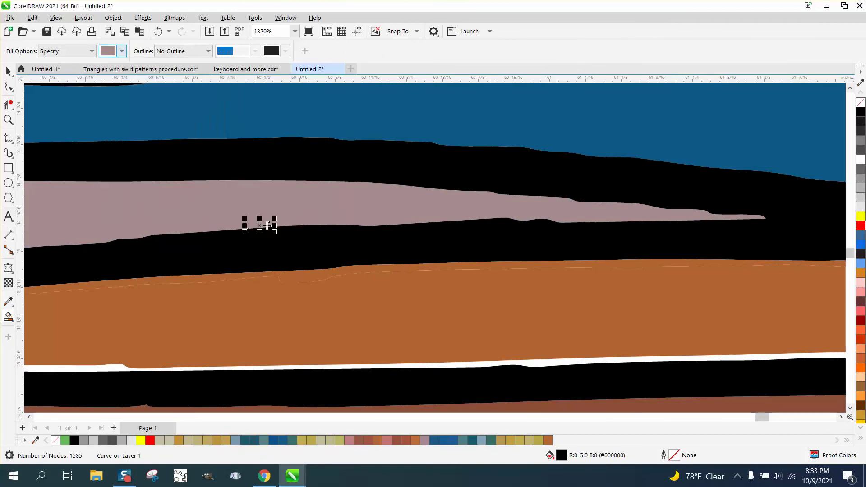
- Smart Fill the white strip below the orange band with its sampled orange (#B26533)
{"action": "left_click", "coordinate": [8, 71]}
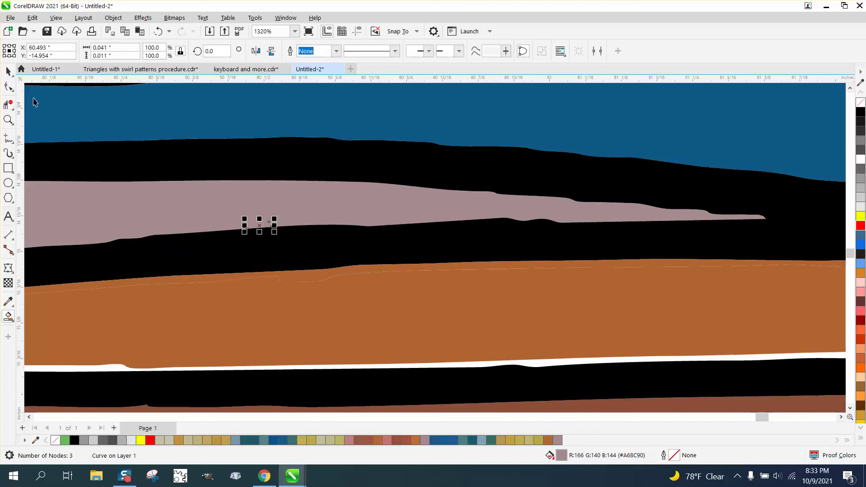
{"action": "left_click", "coordinate": [9, 317]}
{"action": "left_click", "coordinate": [122, 51]}
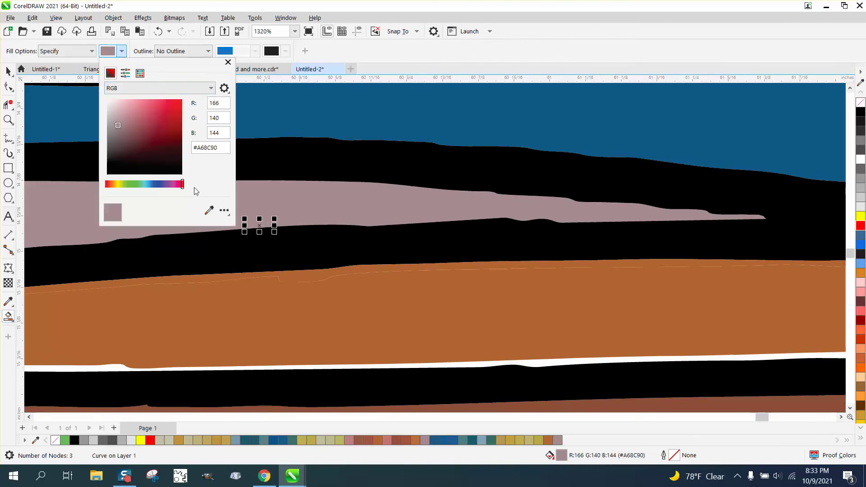
{"action": "left_click", "coordinate": [209, 211]}
{"action": "left_click", "coordinate": [212, 288]}
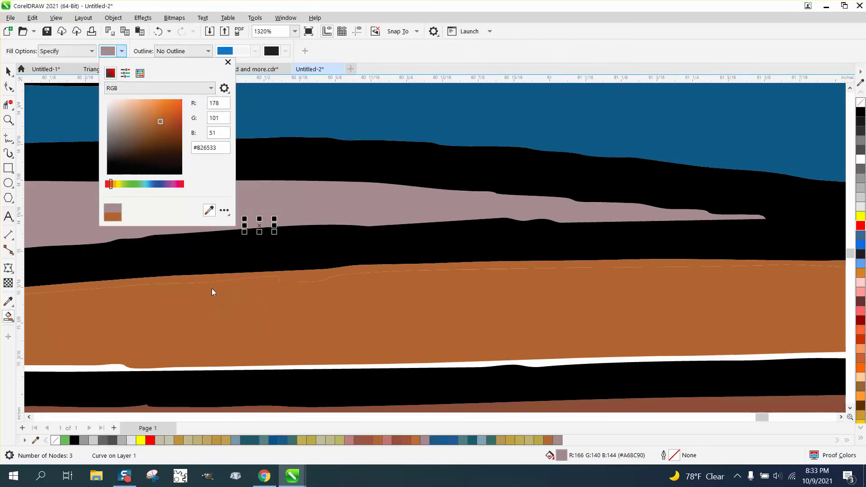
{"action": "left_click", "coordinate": [119, 367]}
{"action": "scroll", "coordinate": [186, 315], "scroll_direction": "down", "scroll_amount": 2}
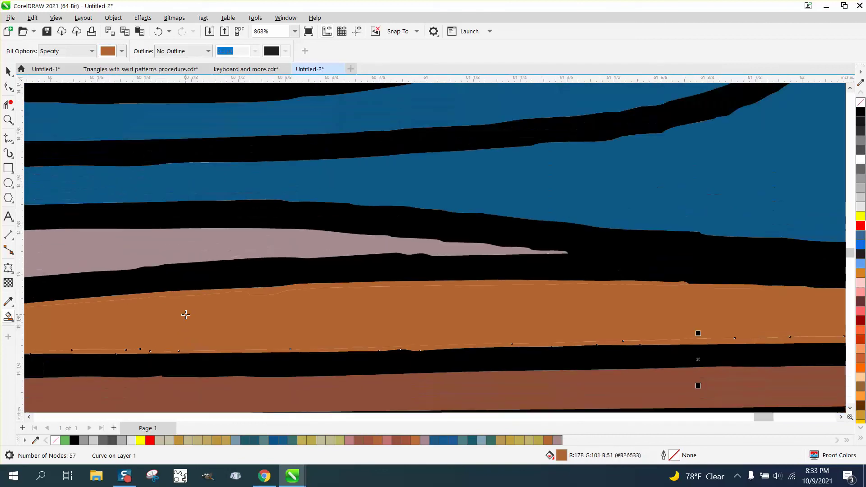
{"action": "scroll", "coordinate": [186, 315], "scroll_direction": "down", "scroll_amount": 7}
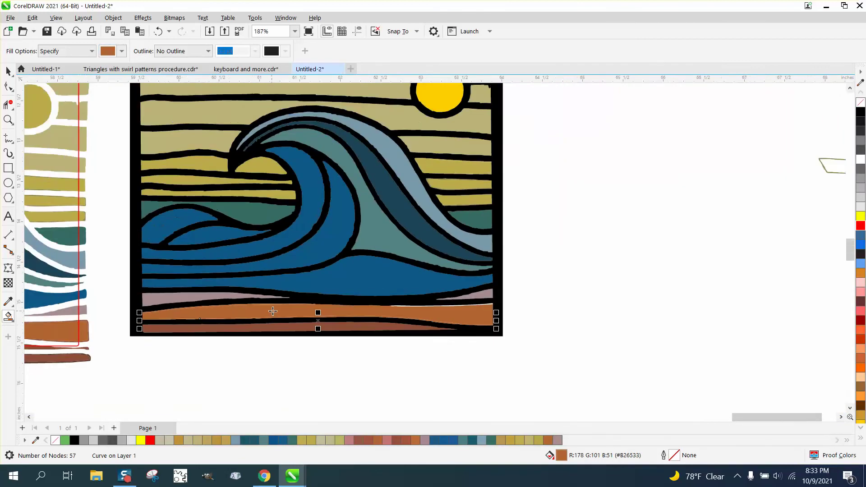
- With the Pick tool, deselect the orange strip and delete the stray olive line fragment beside the artwork
{"action": "scroll", "coordinate": [278, 311], "scroll_direction": "down", "scroll_amount": 1}
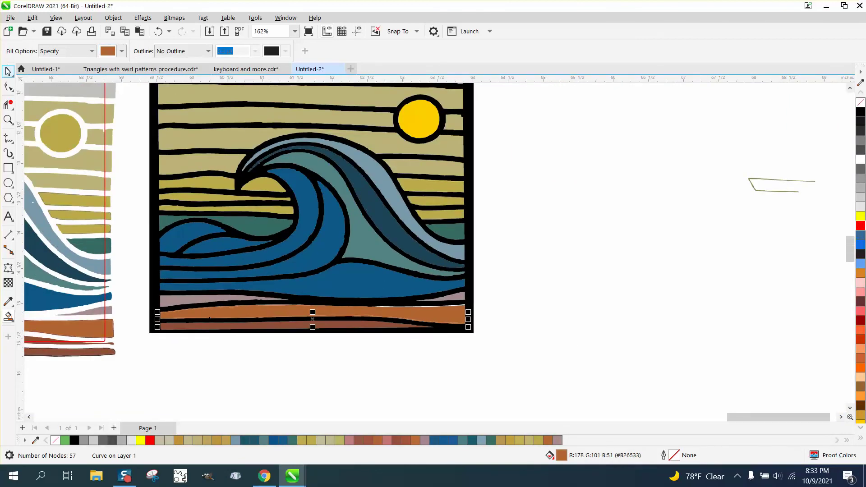
{"action": "key", "text": "space"}
{"action": "left_click", "coordinate": [534, 221]}
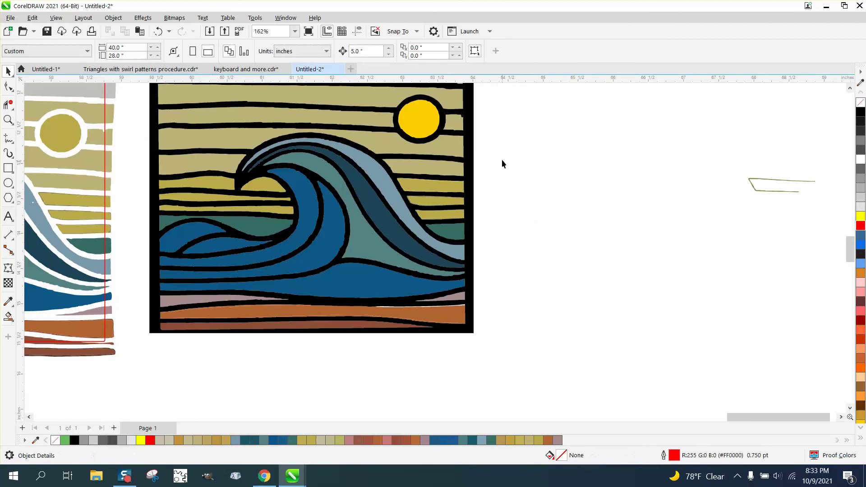
{"action": "scroll", "coordinate": [503, 162], "scroll_direction": "down", "scroll_amount": 1}
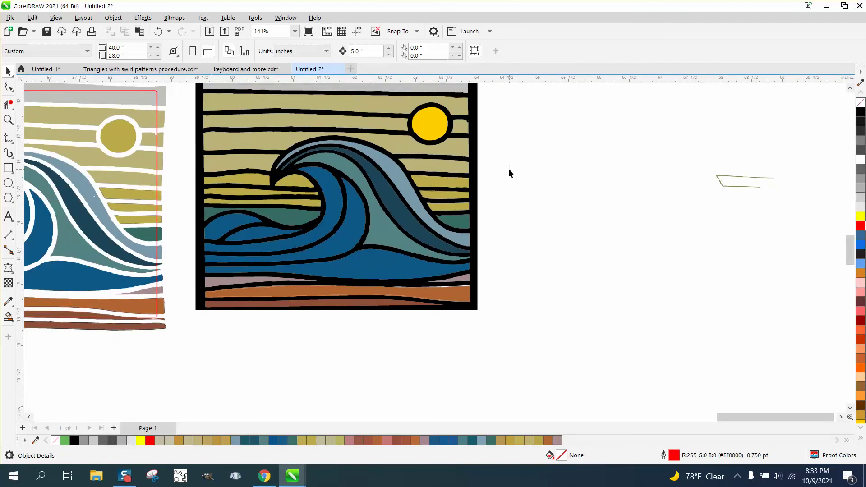
{"action": "scroll", "coordinate": [510, 174], "scroll_direction": "down", "scroll_amount": 1}
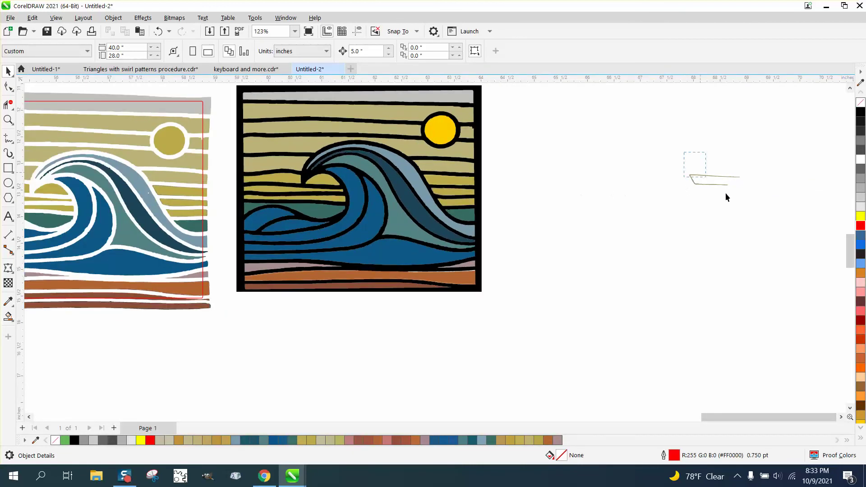
{"action": "key", "text": "Delete"}
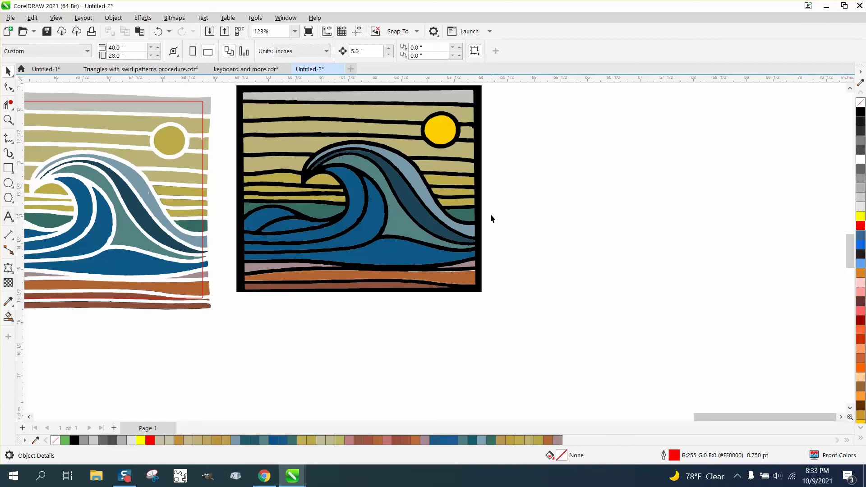